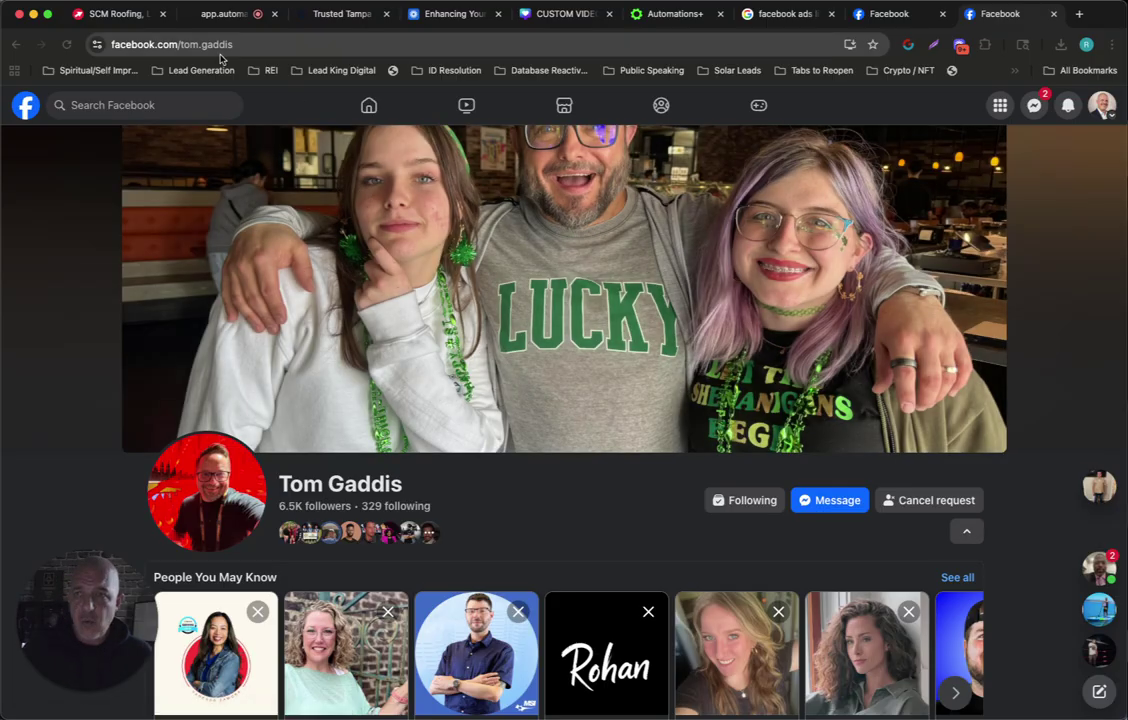
Step: Open the Meta Ad Library from the Google results for facebook ads library
{"action": "left_click", "coordinate": [866, 14]}
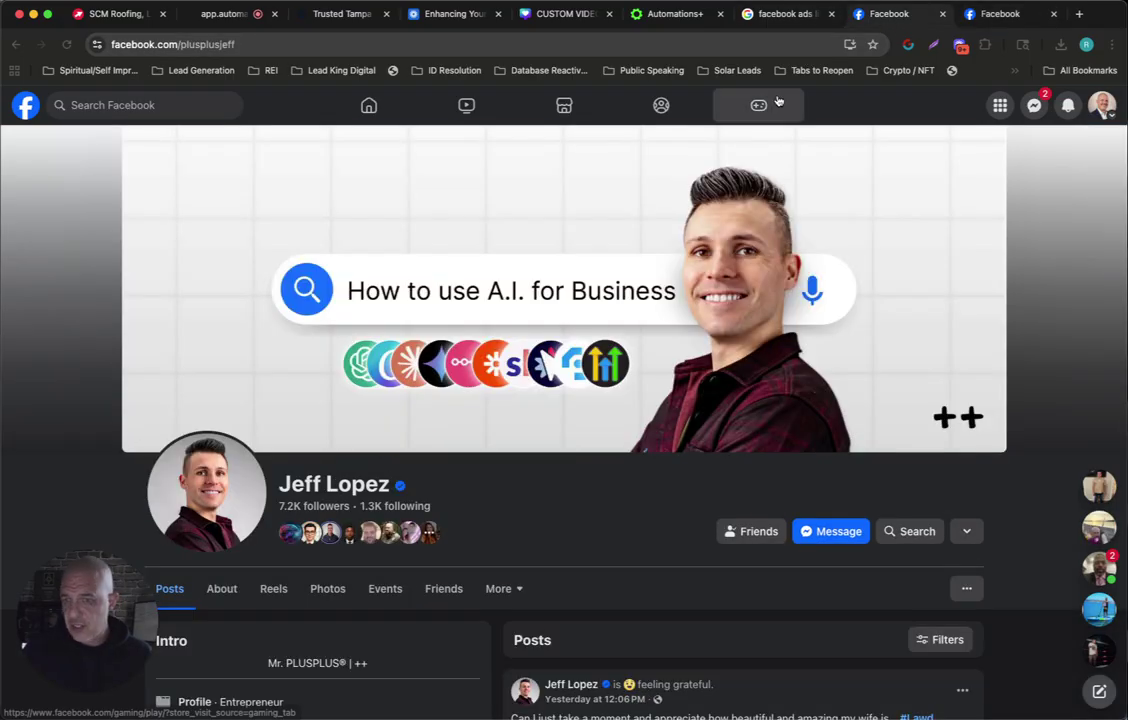
{"action": "left_click", "coordinate": [785, 17]}
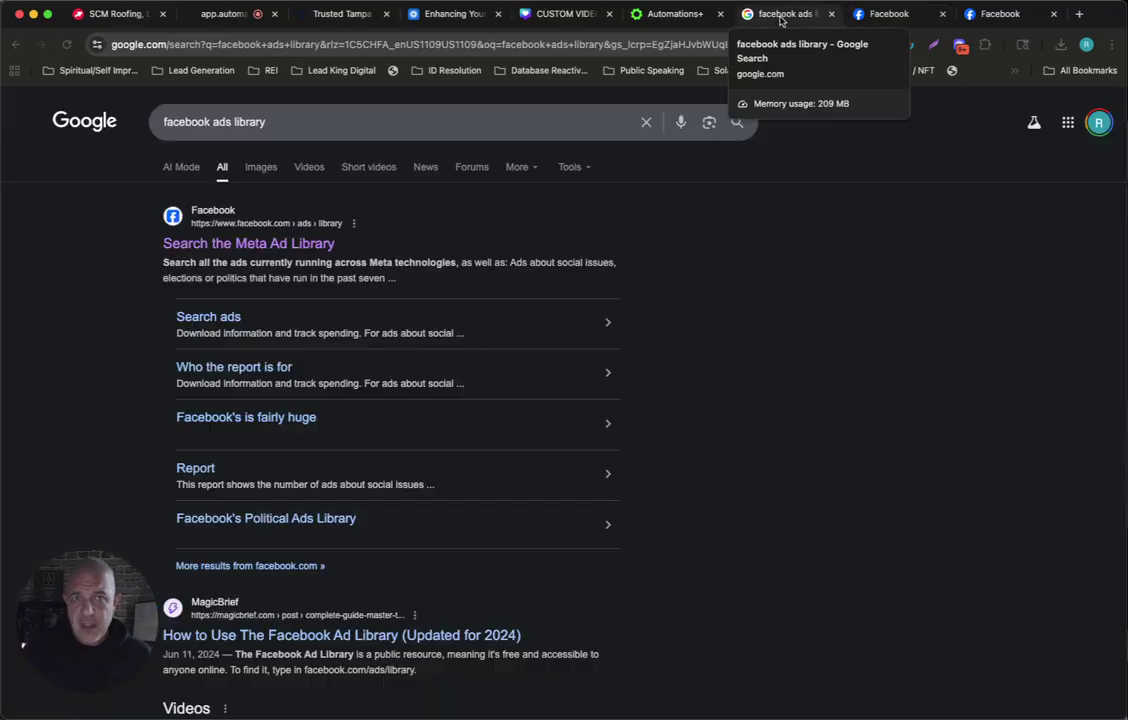
{"action": "left_click", "coordinate": [297, 245]}
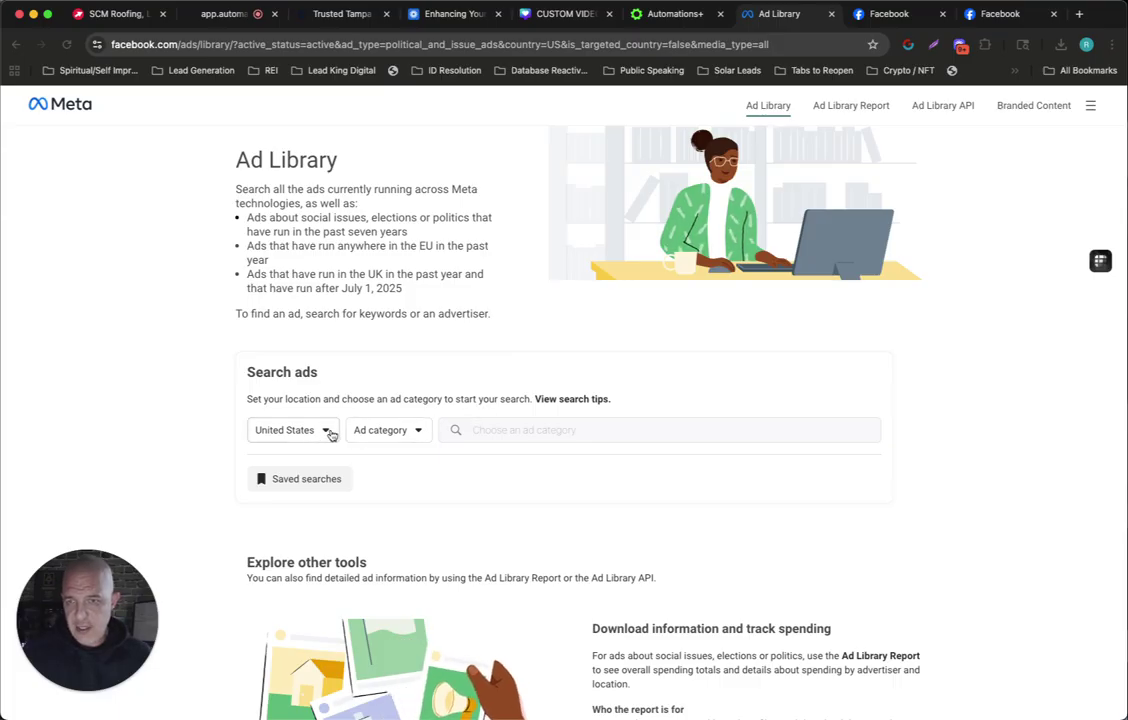
Step: Set the ad category to All ads and search the Ad Library for the advertiser SCM Roofing, LLC
{"action": "left_click", "coordinate": [414, 434]}
{"action": "left_click", "coordinate": [403, 505]}
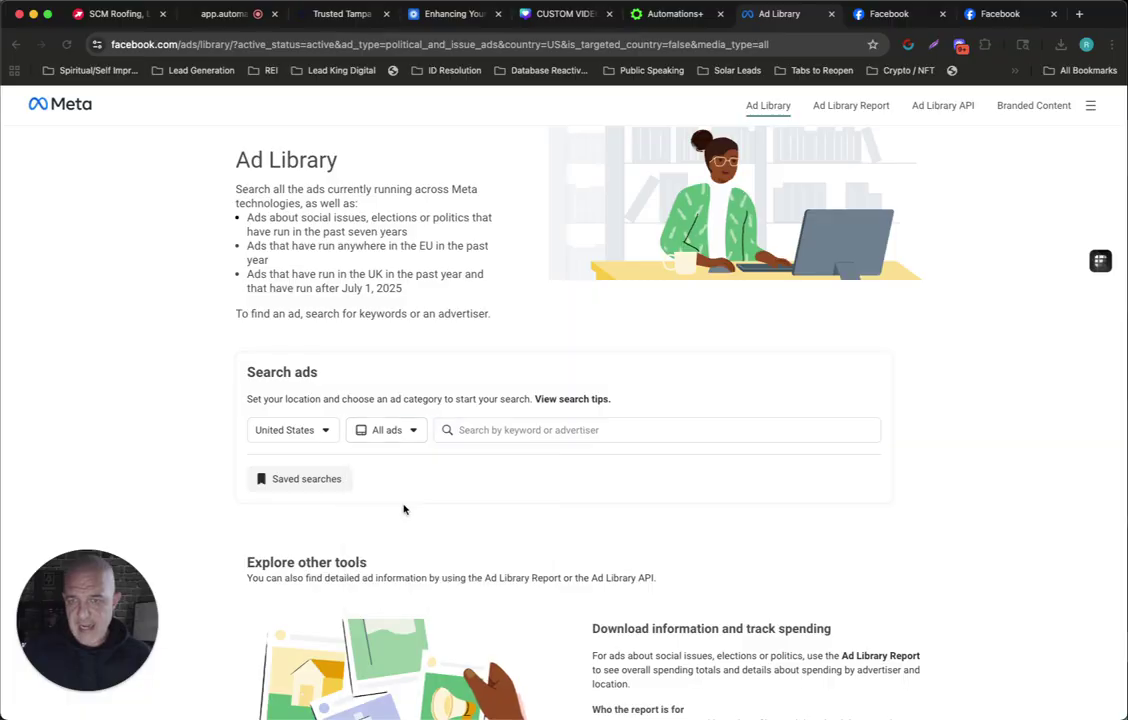
{"action": "left_click", "coordinate": [461, 430]}
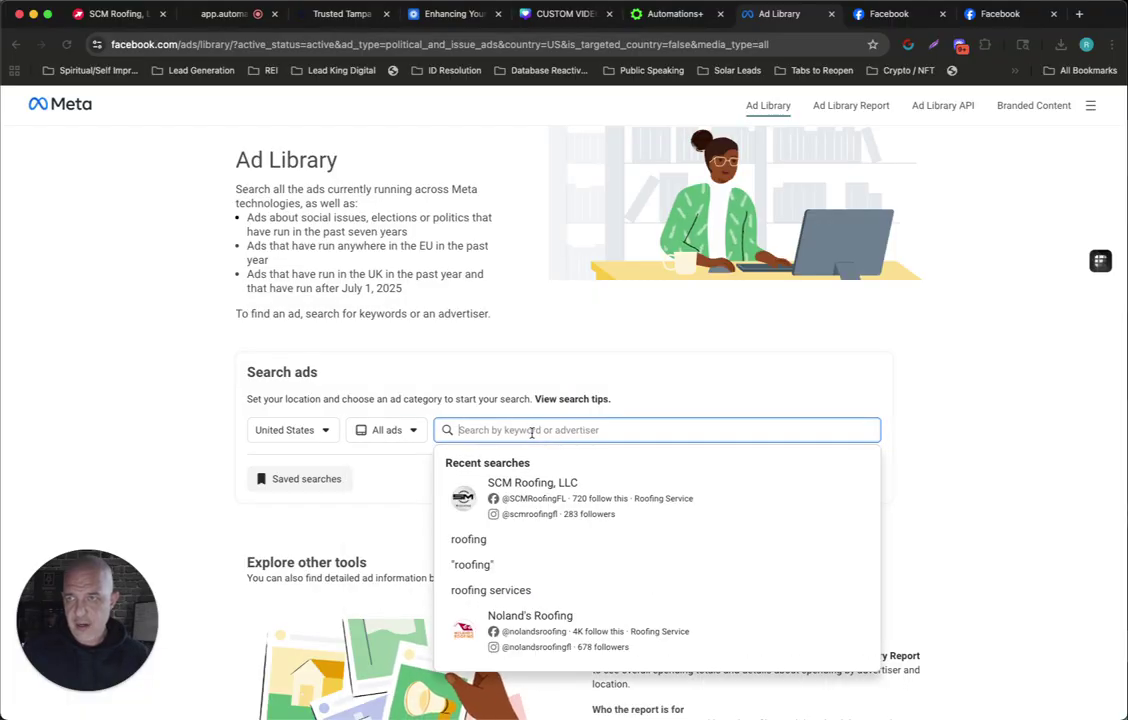
{"action": "type", "text": "SCM Roofing"}
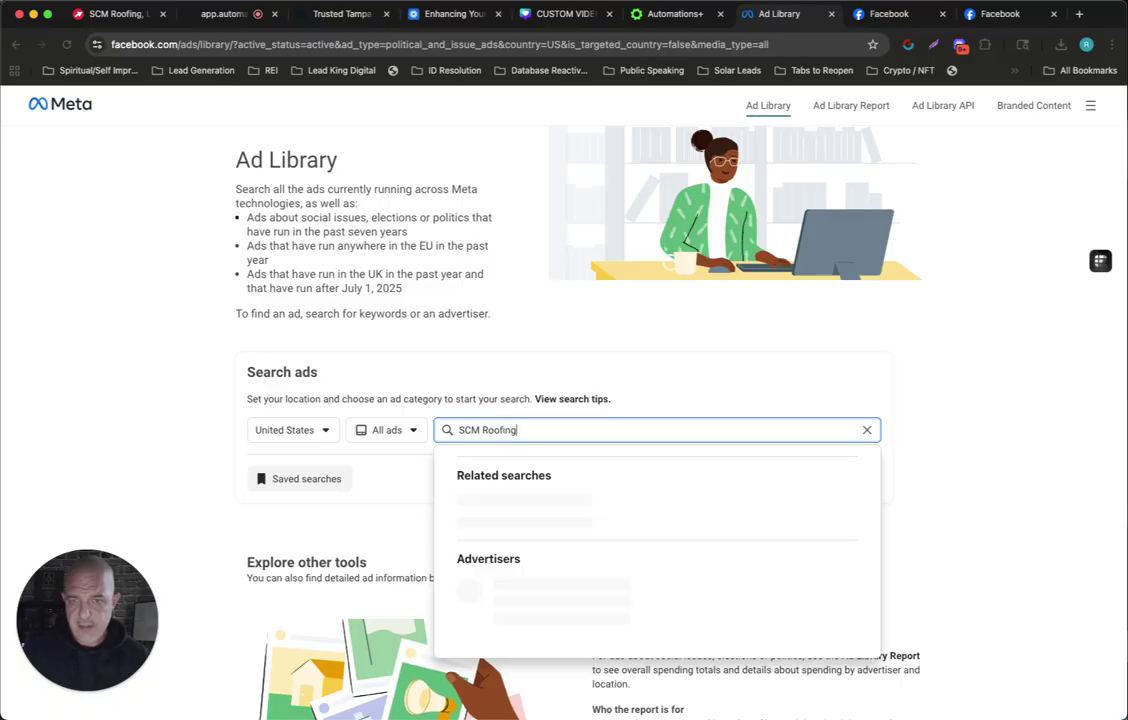
{"action": "left_click", "coordinate": [566, 558]}
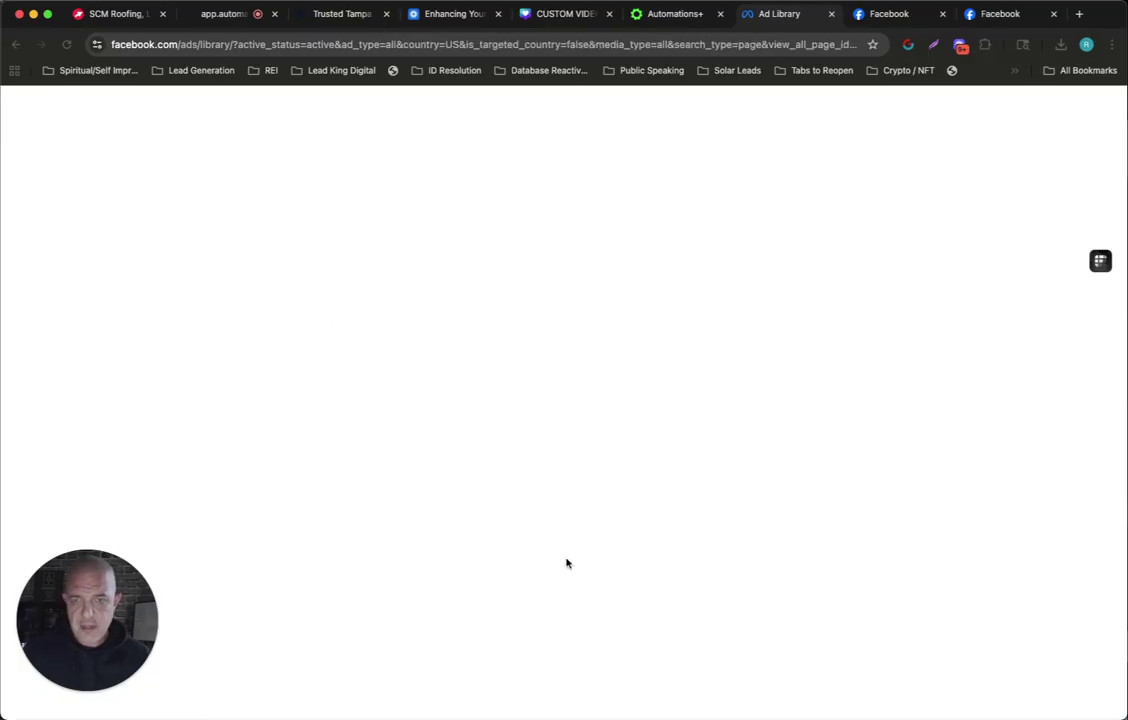
Step: Examine SCM Roofing's active ad, including its start date, platforms, copy and creative
{"action": "scroll", "coordinate": [455, 302], "scroll_direction": "down", "scroll_amount": 5}
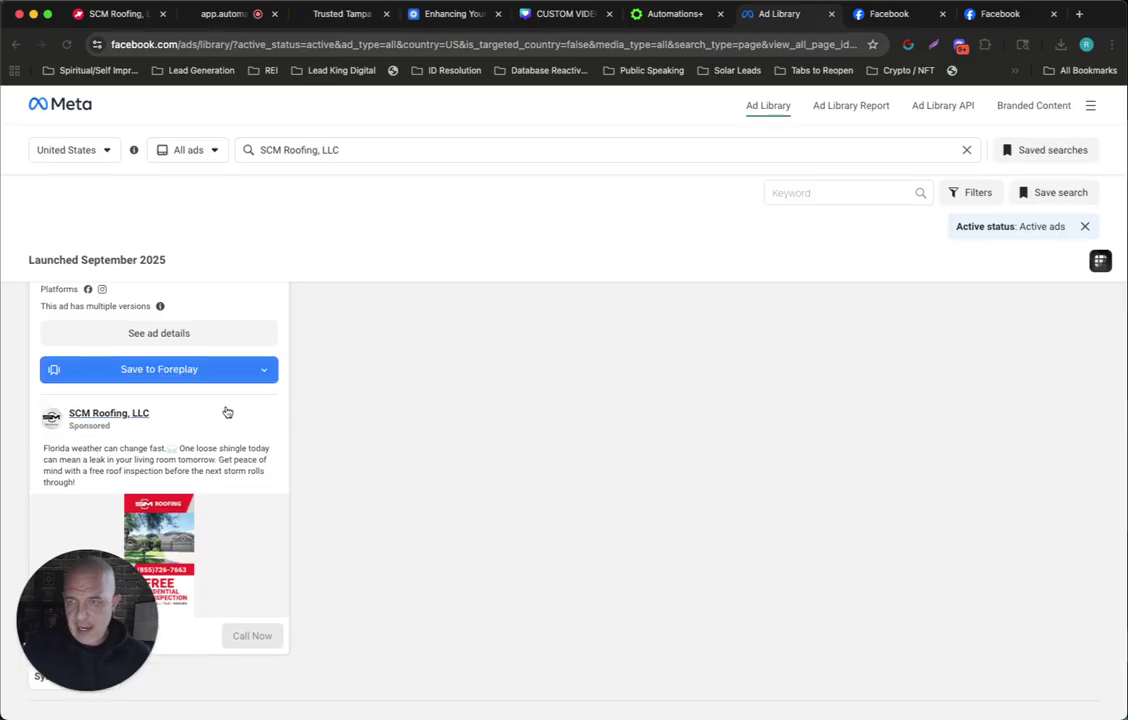
{"action": "scroll", "coordinate": [227, 412], "scroll_direction": "up", "scroll_amount": 1}
{"action": "scroll", "coordinate": [227, 412], "scroll_direction": "up", "scroll_amount": 1}
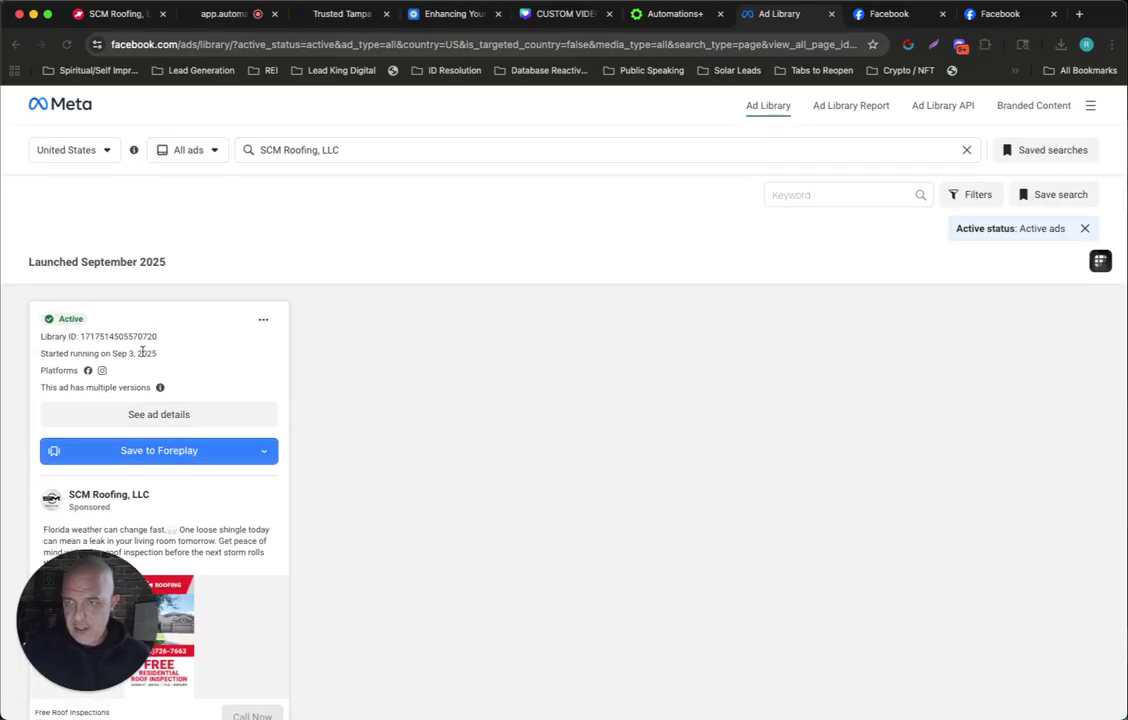
{"action": "scroll", "coordinate": [190, 377], "scroll_direction": "down", "scroll_amount": 1}
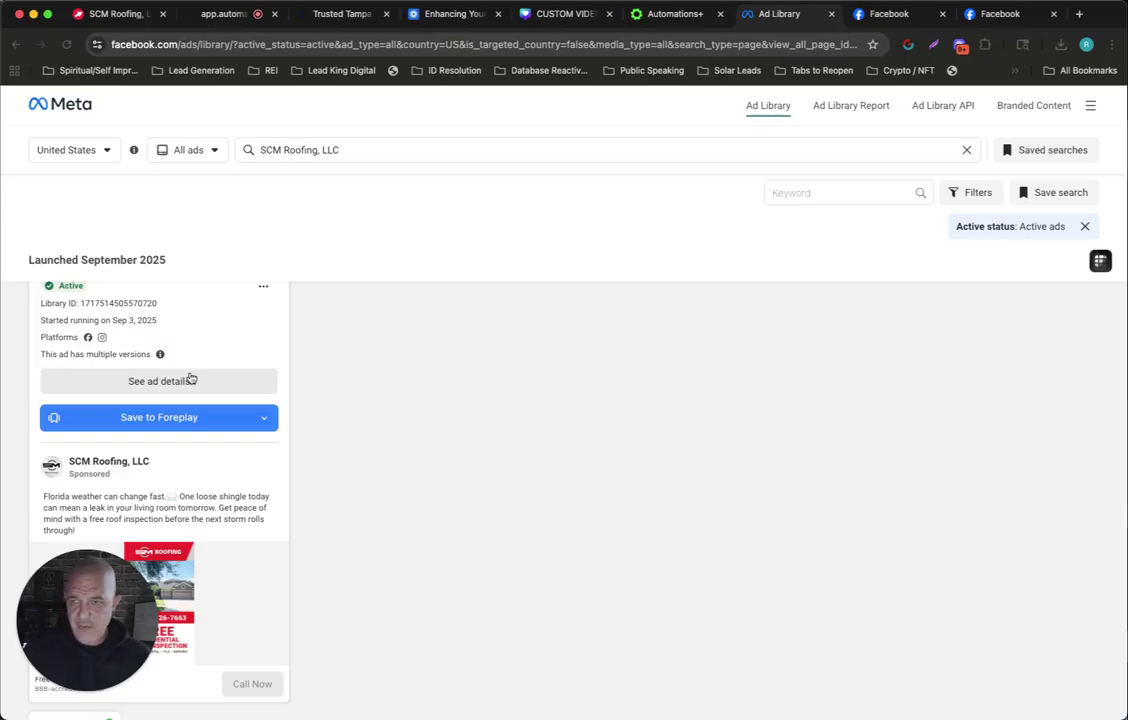
{"action": "scroll", "coordinate": [478, 413], "scroll_direction": "up", "scroll_amount": 1}
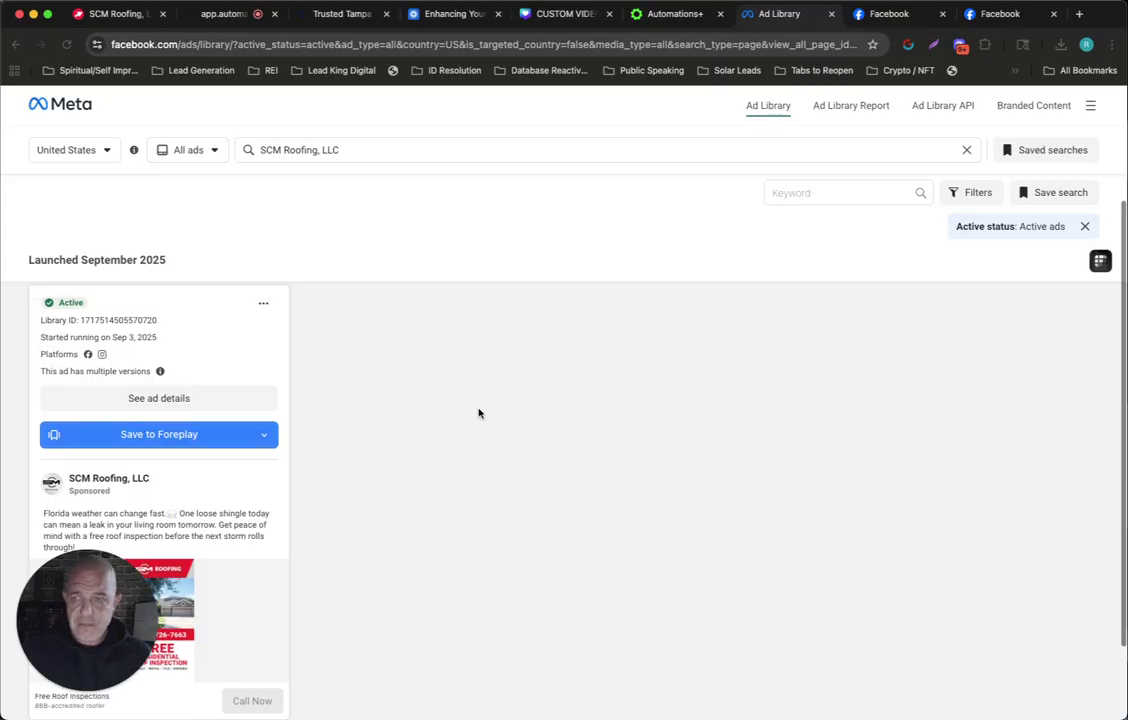
{"action": "scroll", "coordinate": [478, 413], "scroll_direction": "down", "scroll_amount": 1}
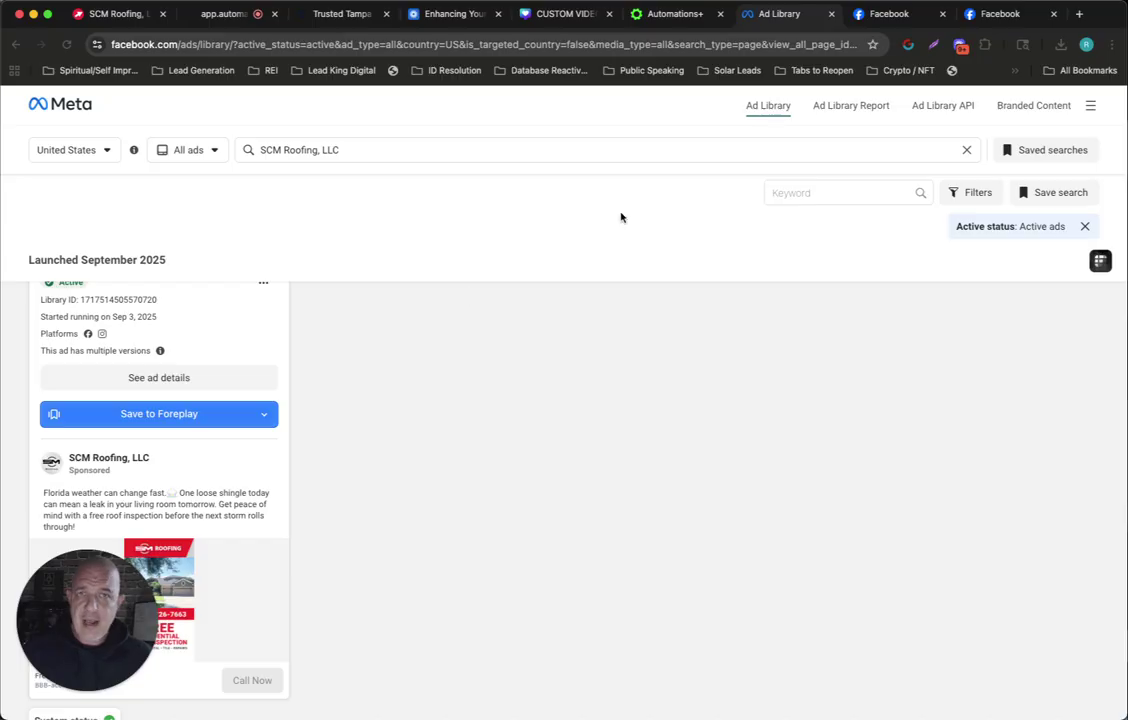
Step: In Automations+, open the roofing contact from the Email Sent stage of the Loom prospecting pipeline and review its contact and general info fields
{"action": "left_click", "coordinate": [665, 14]}
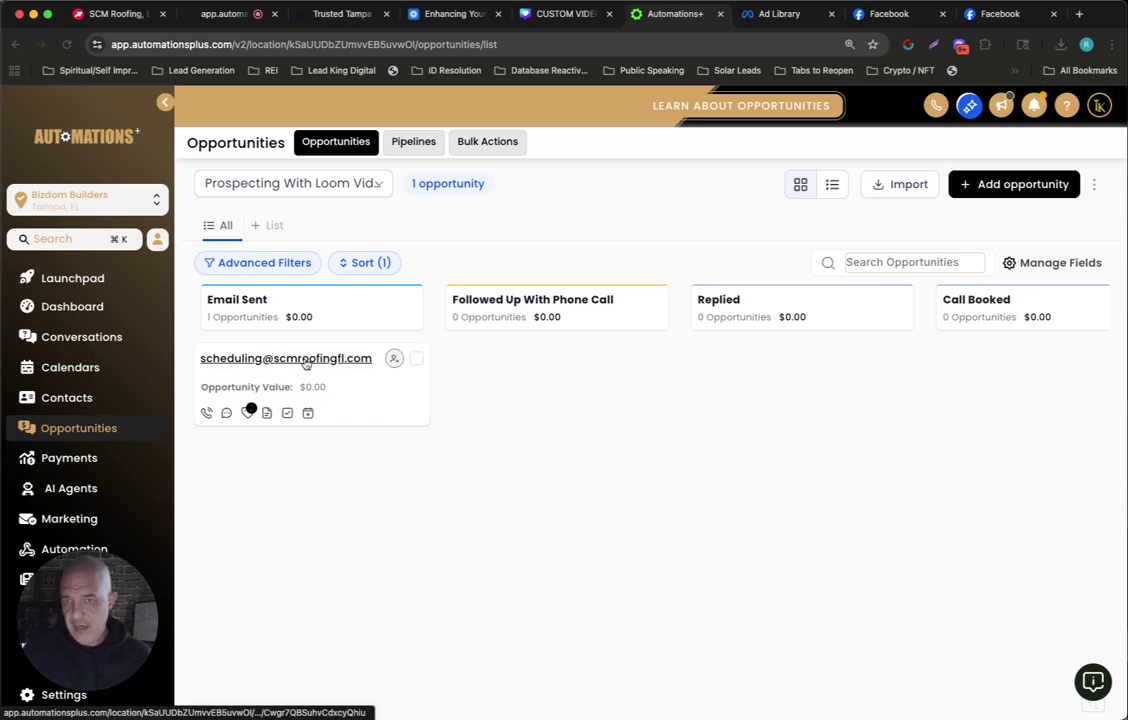
{"action": "left_click", "coordinate": [272, 358]}
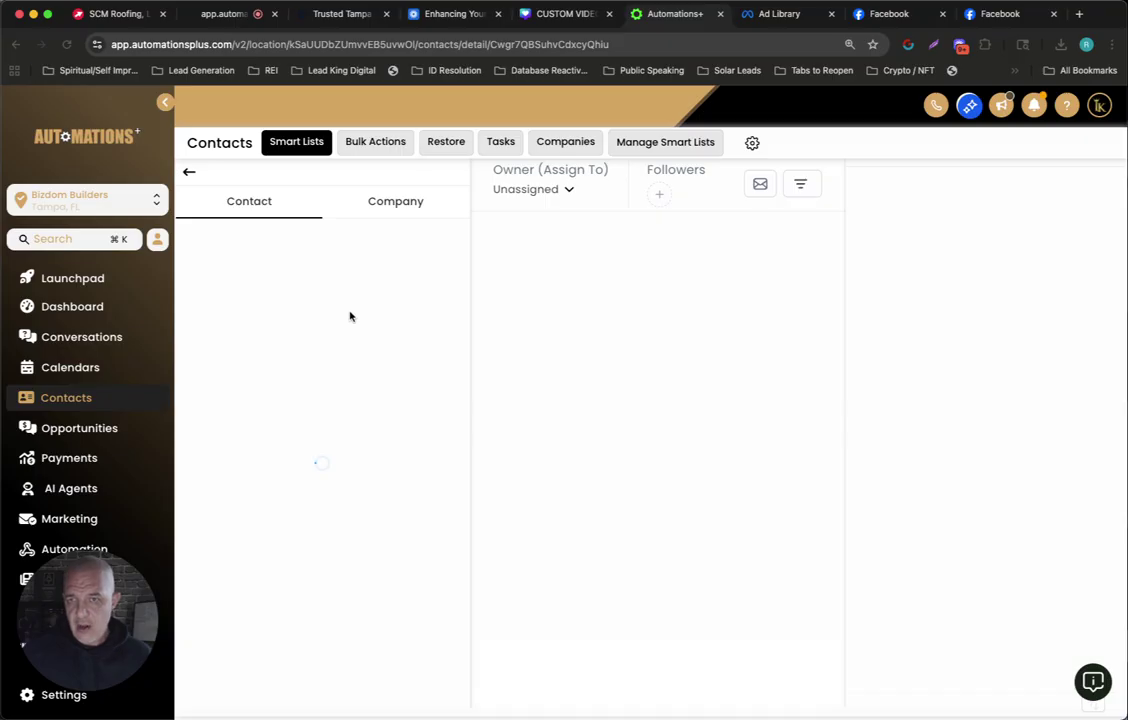
{"action": "scroll", "coordinate": [310, 320], "scroll_direction": "down", "scroll_amount": 2}
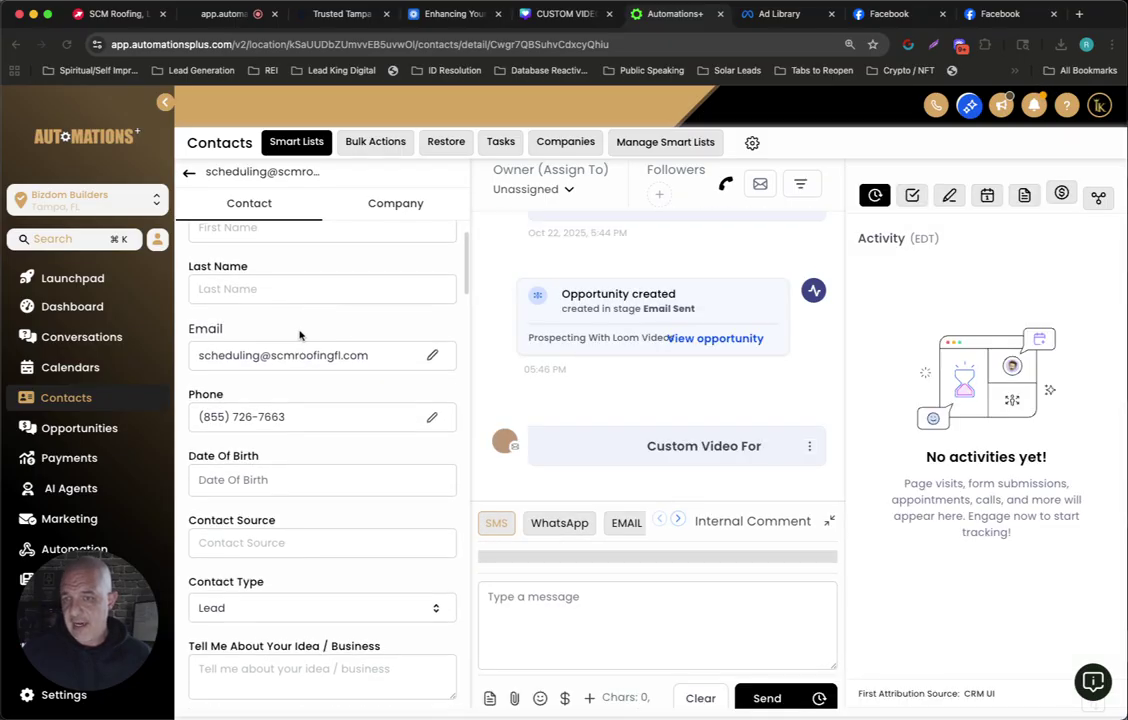
{"action": "scroll", "coordinate": [256, 410], "scroll_direction": "down", "scroll_amount": 15}
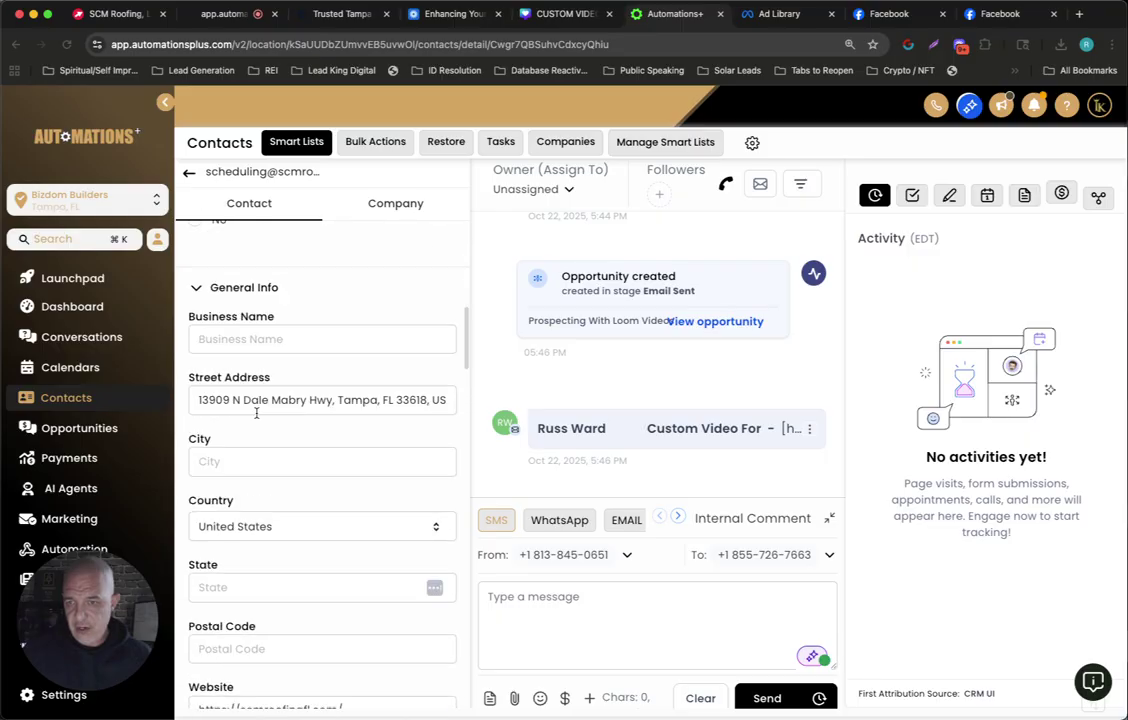
{"action": "scroll", "coordinate": [257, 419], "scroll_direction": "up", "scroll_amount": 8}
{"action": "scroll", "coordinate": [256, 418], "scroll_direction": "down", "scroll_amount": 10}
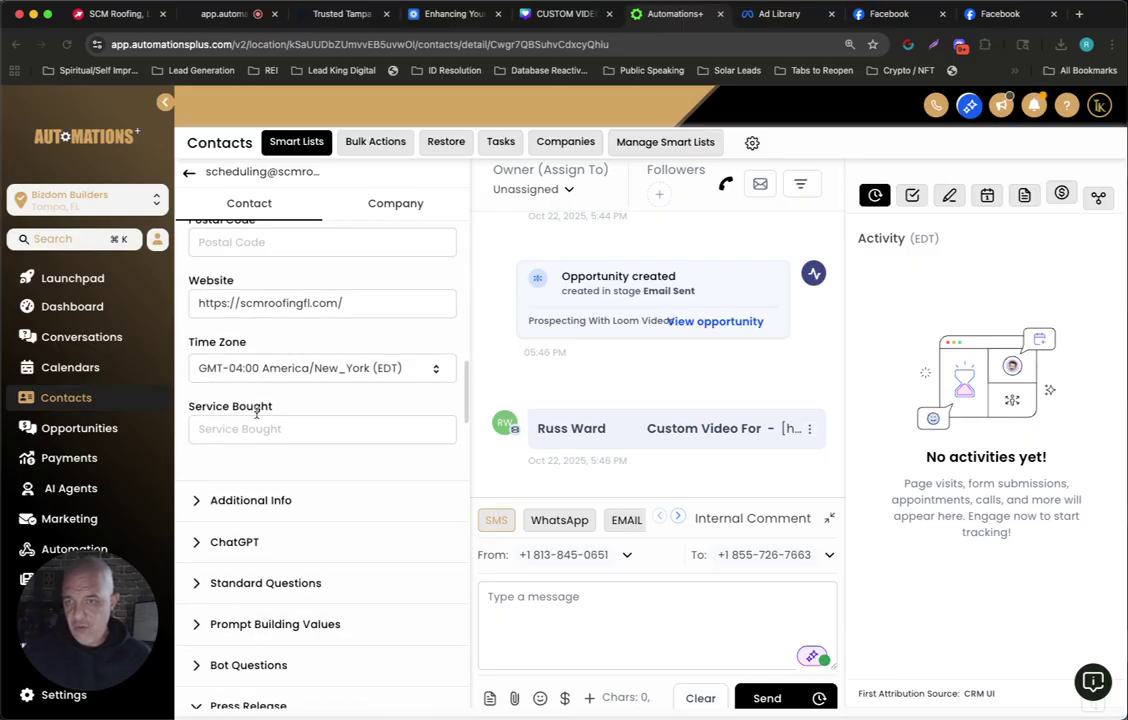
{"action": "scroll", "coordinate": [255, 390], "scroll_direction": "up", "scroll_amount": 20}
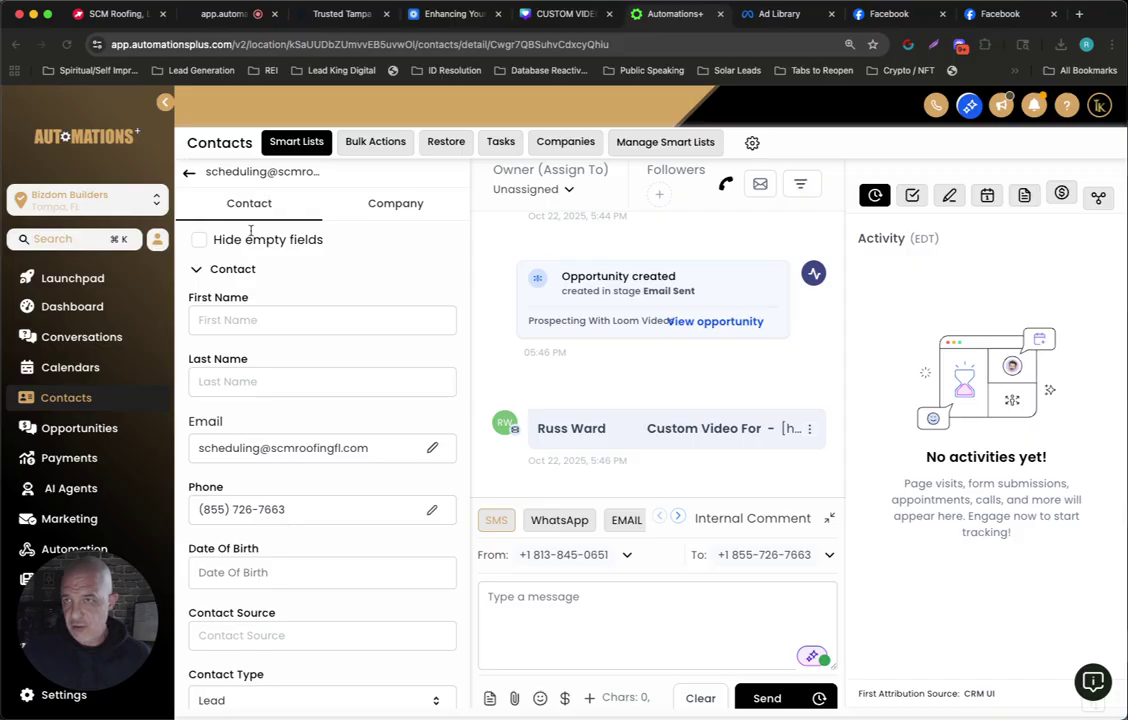
Step: Review the SCM Roofing homepage and compare it with the Tampa Bay Roofing Services site and its text chat widget
{"action": "left_click", "coordinate": [120, 16]}
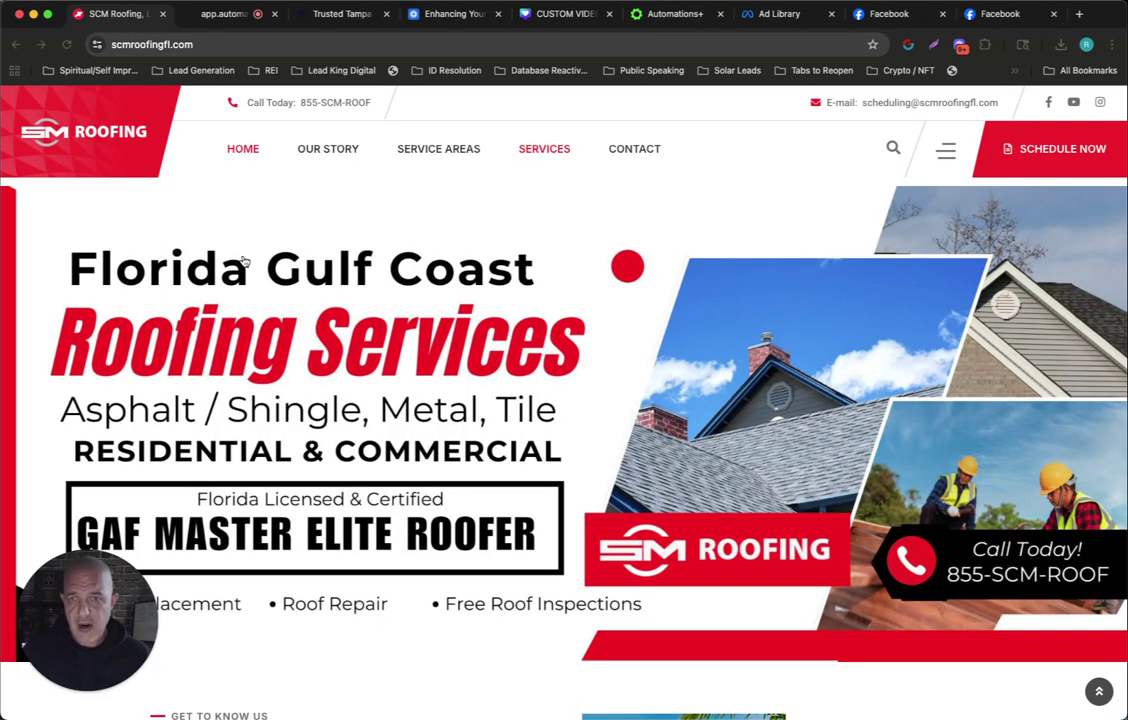
{"action": "scroll", "coordinate": [244, 262], "scroll_direction": "down", "scroll_amount": 2}
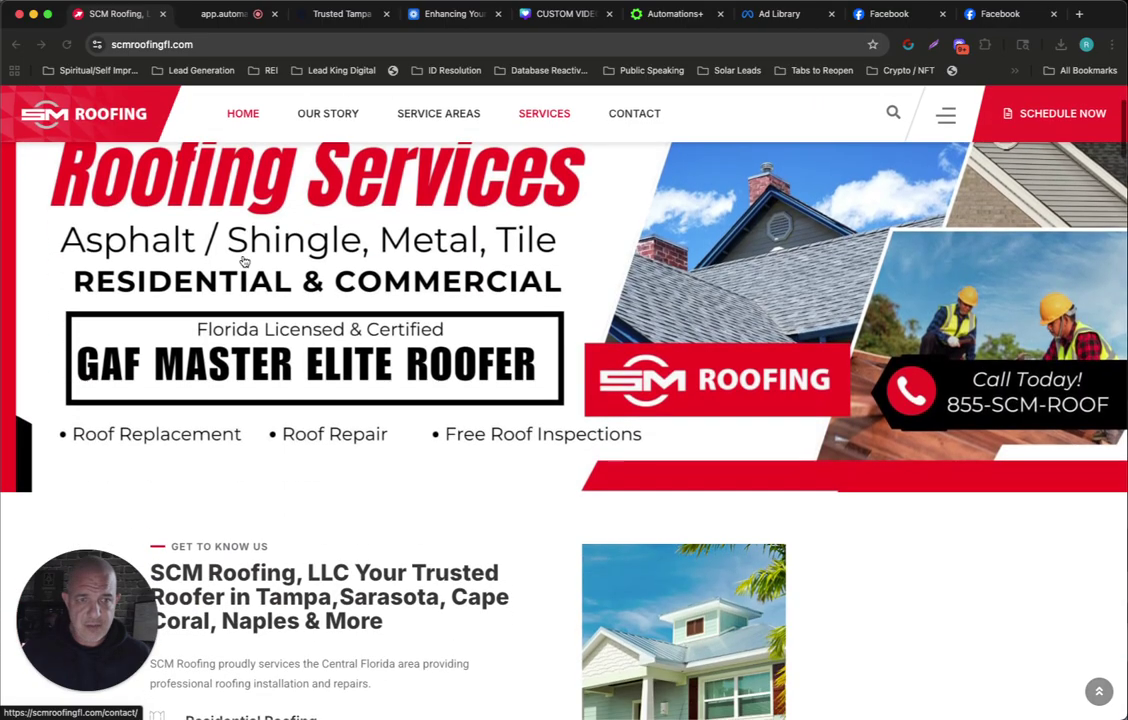
{"action": "scroll", "coordinate": [244, 262], "scroll_direction": "up", "scroll_amount": 2}
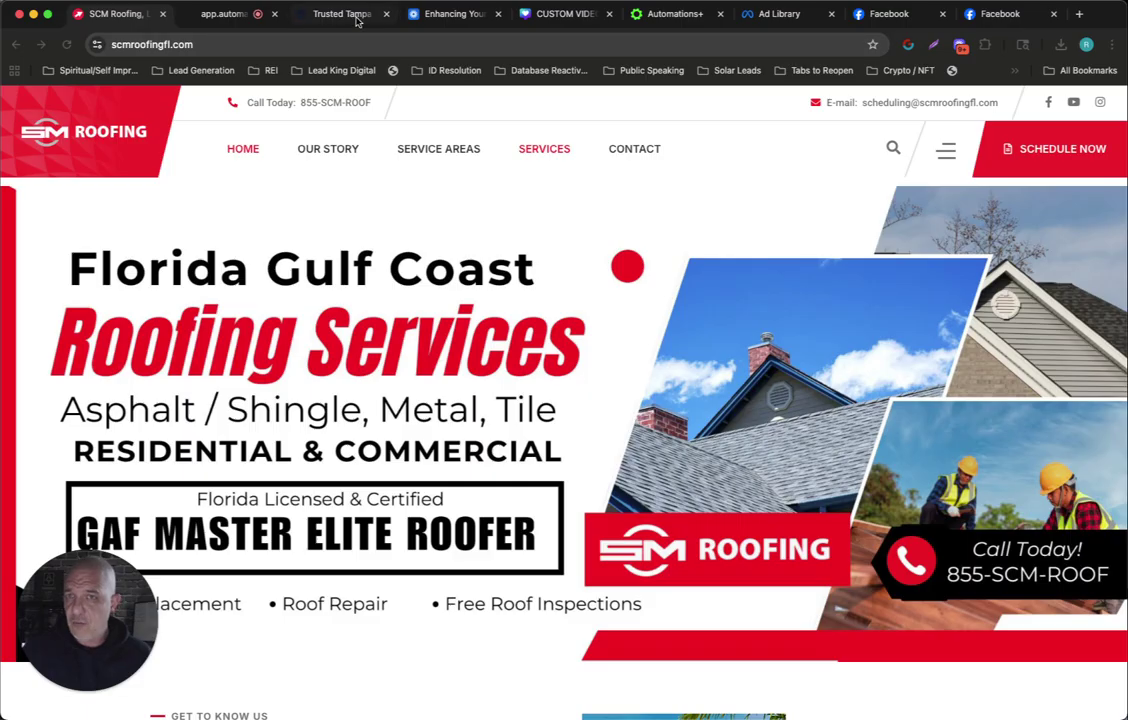
{"action": "left_click", "coordinate": [316, 15]}
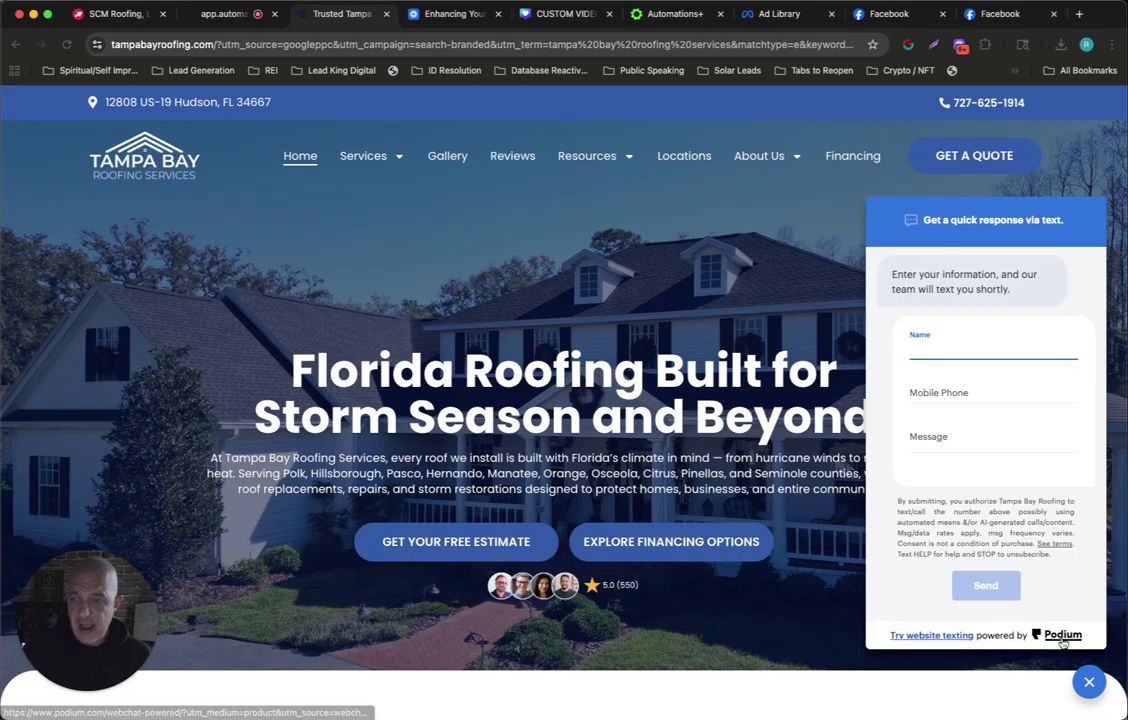
{"action": "left_click", "coordinate": [810, 420]}
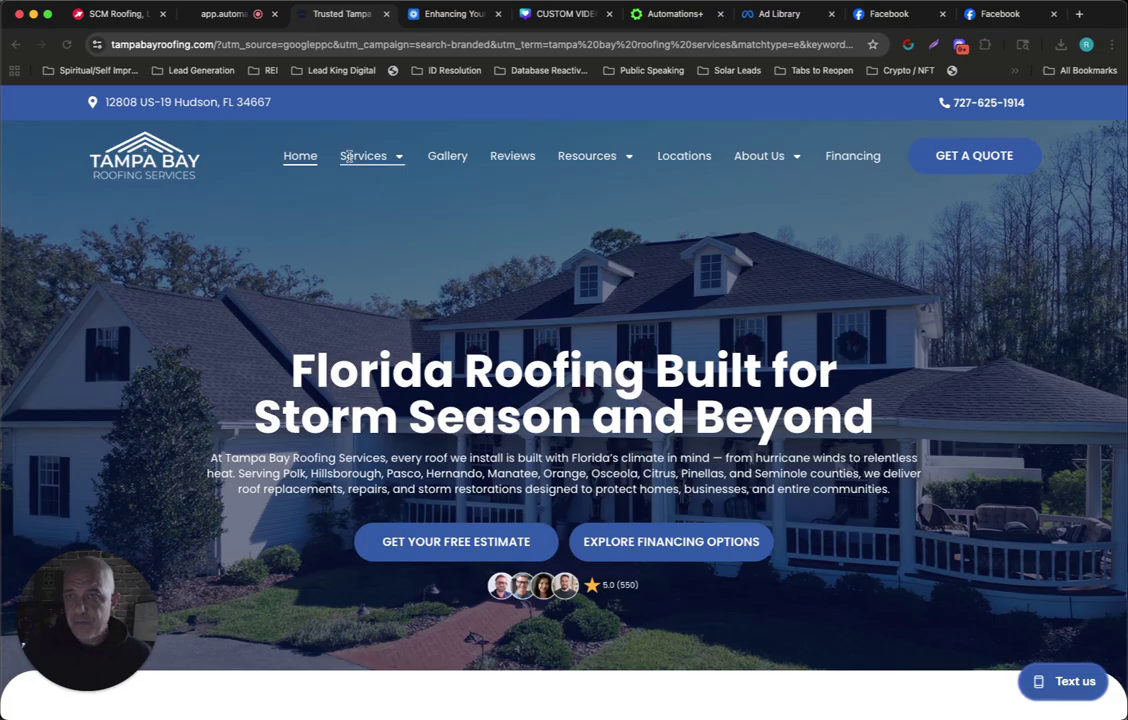
Step: Hold a test call with the AI voice agent on the Roofing Contractors preview page, end it and collapse the widget
{"action": "left_click", "coordinate": [213, 20]}
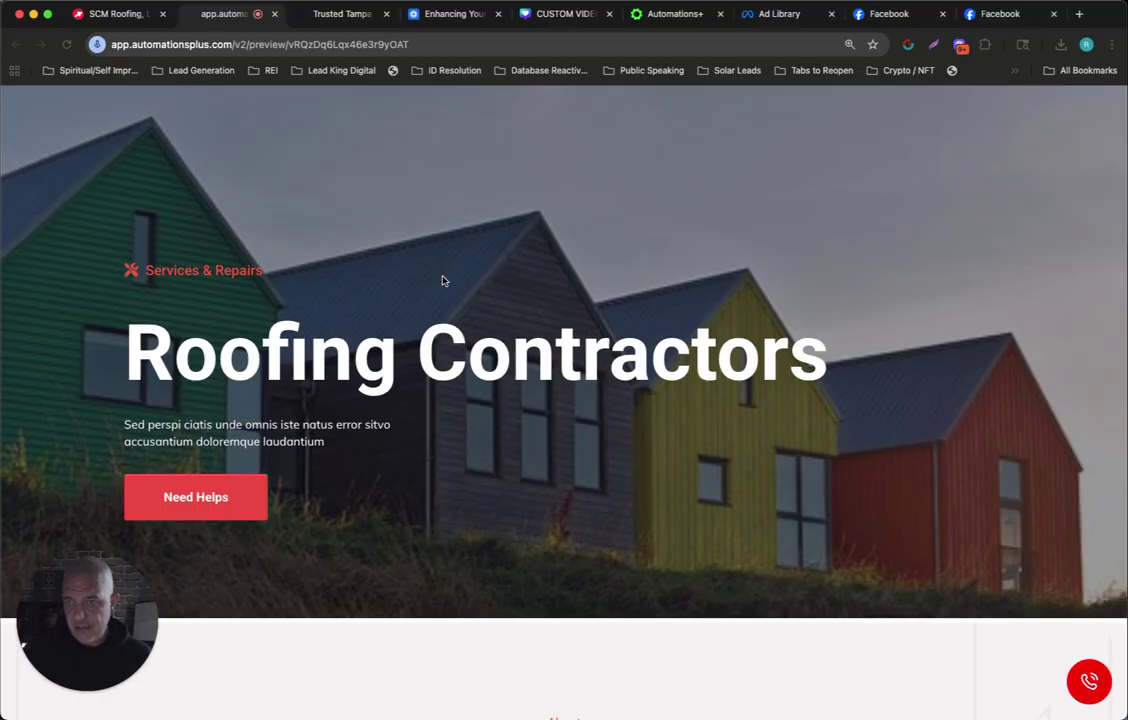
{"action": "left_click", "coordinate": [1089, 681]}
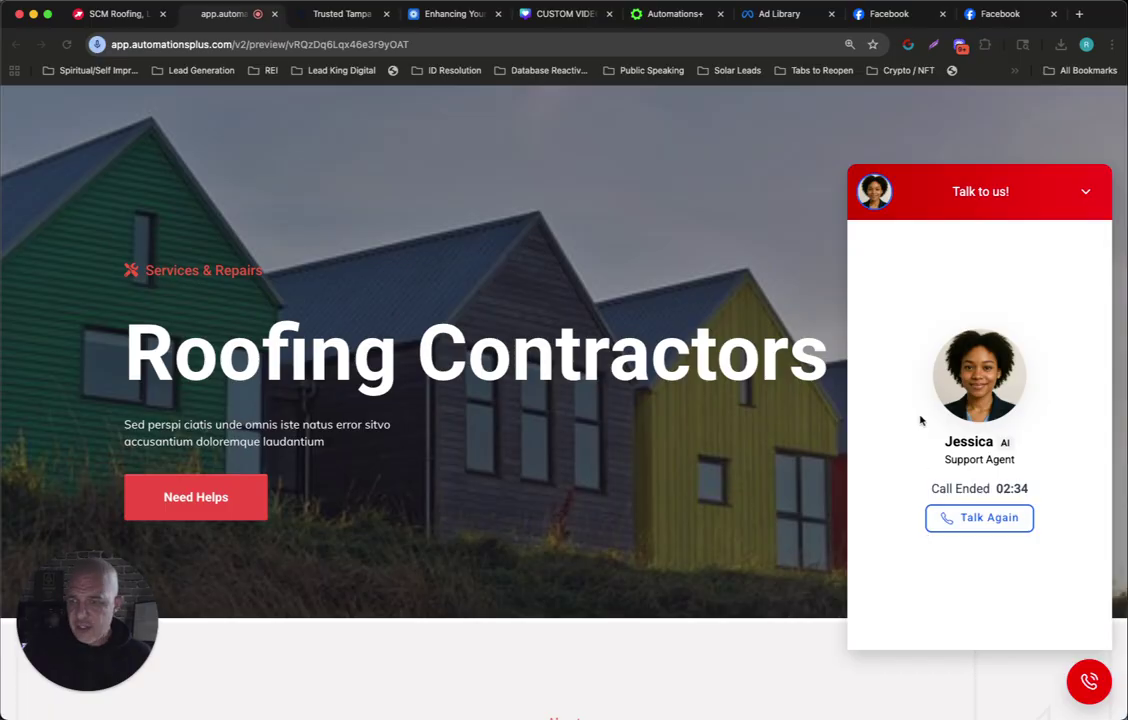
{"action": "left_click", "coordinate": [950, 521]}
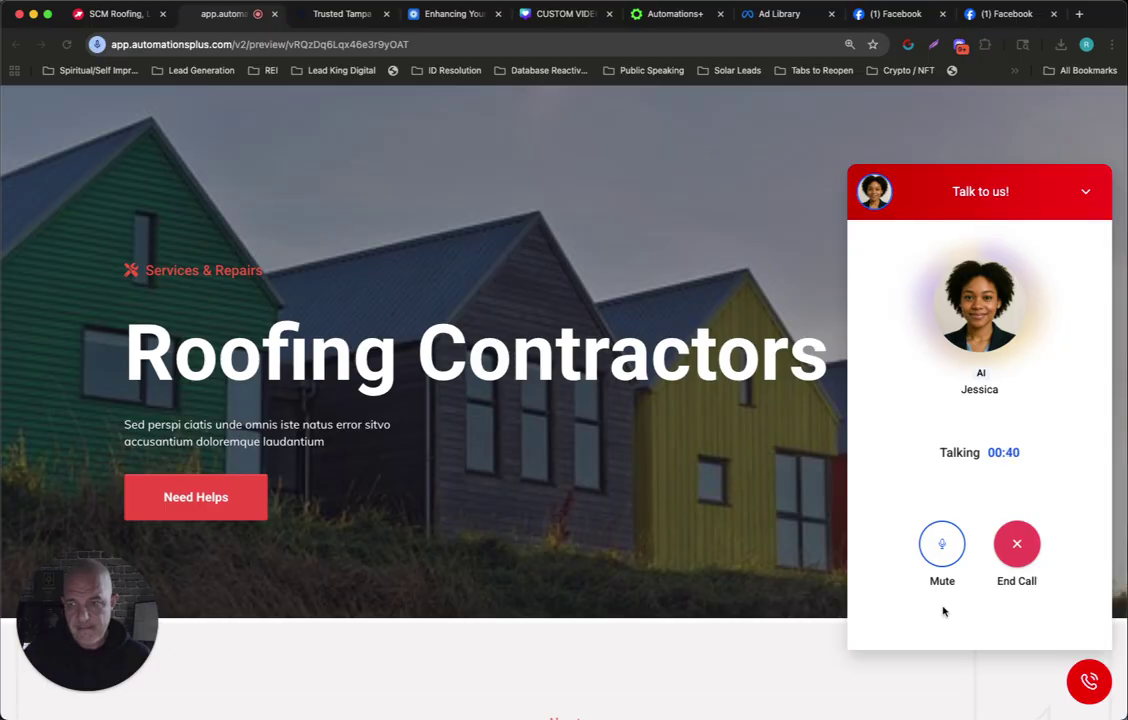
{"action": "left_click", "coordinate": [1016, 560]}
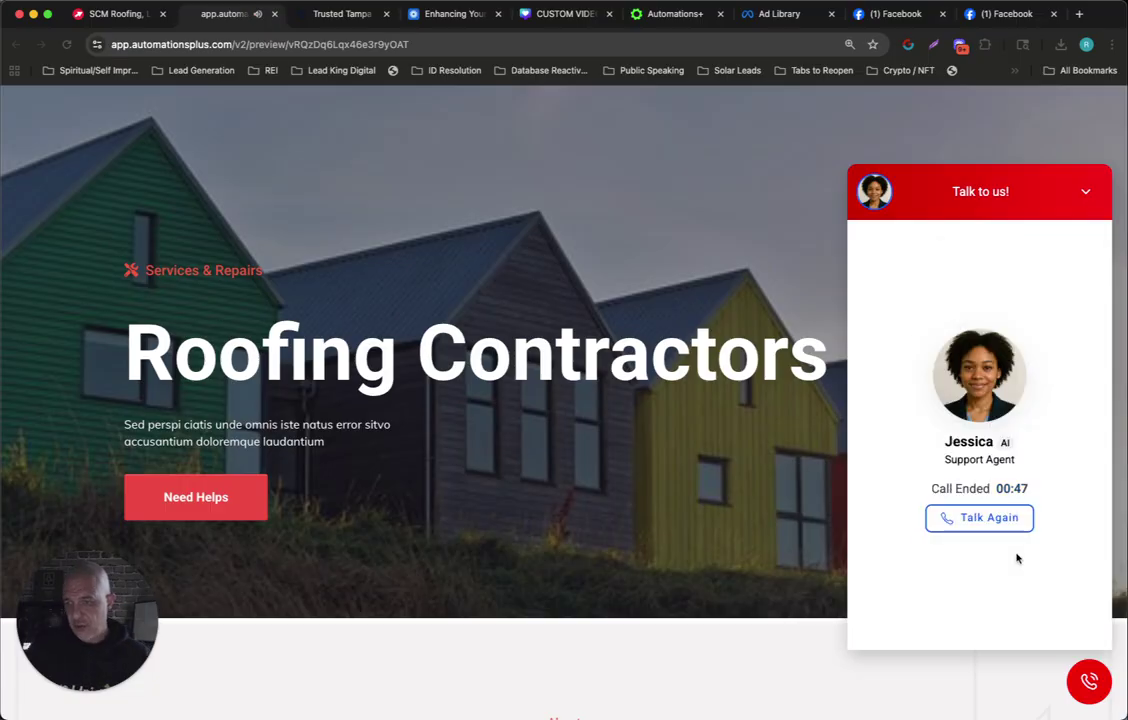
{"action": "left_click", "coordinate": [1088, 193]}
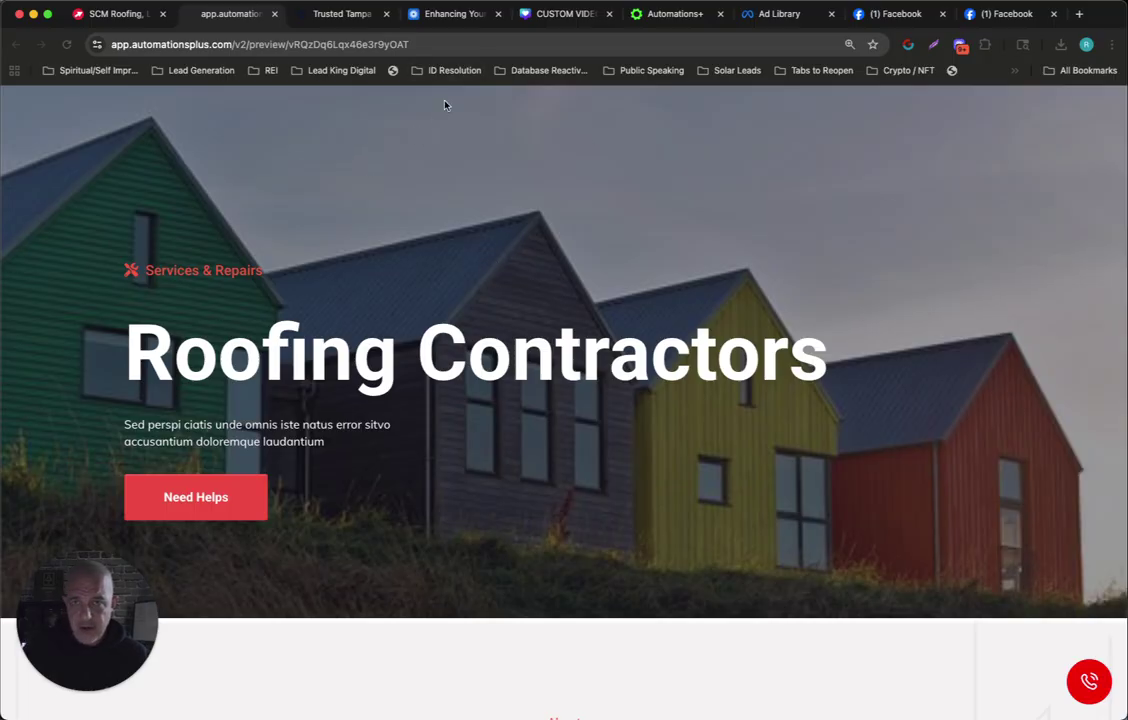
Step: After viewing the Loom video page, search the Automations+ workflow list for "loom" and open the Loom Email Prospecting workflow
{"action": "left_click", "coordinate": [468, 15]}
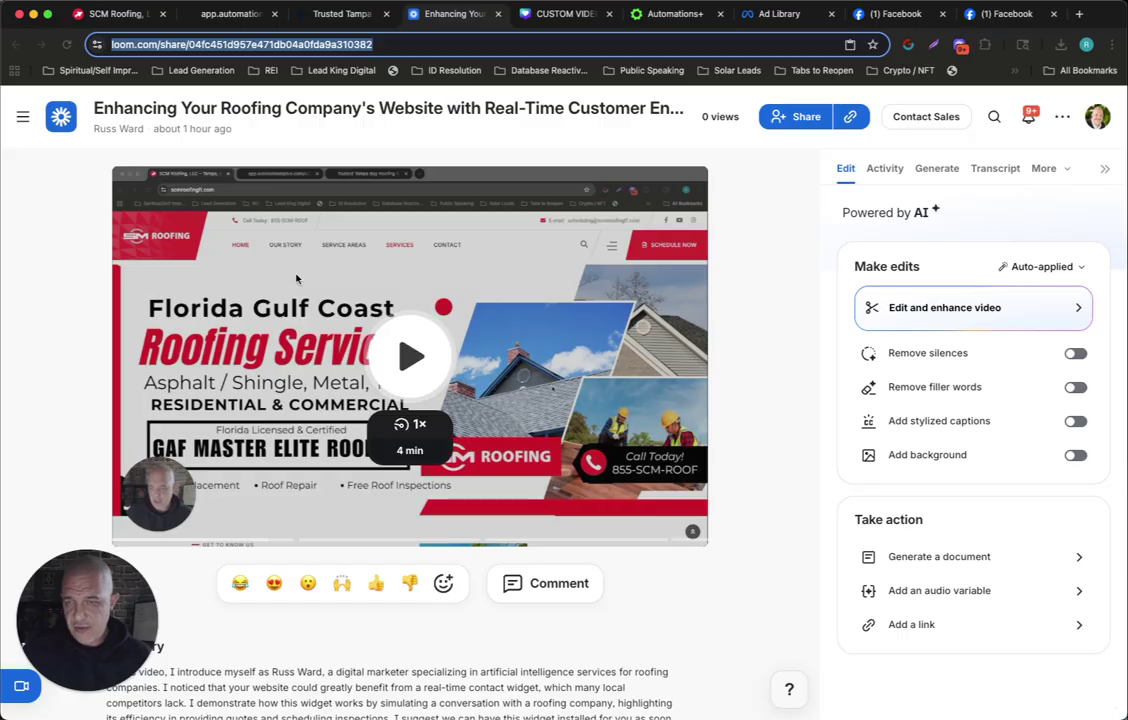
{"action": "left_click", "coordinate": [650, 17]}
{"action": "scroll", "coordinate": [145, 377], "scroll_direction": "down", "scroll_amount": 2}
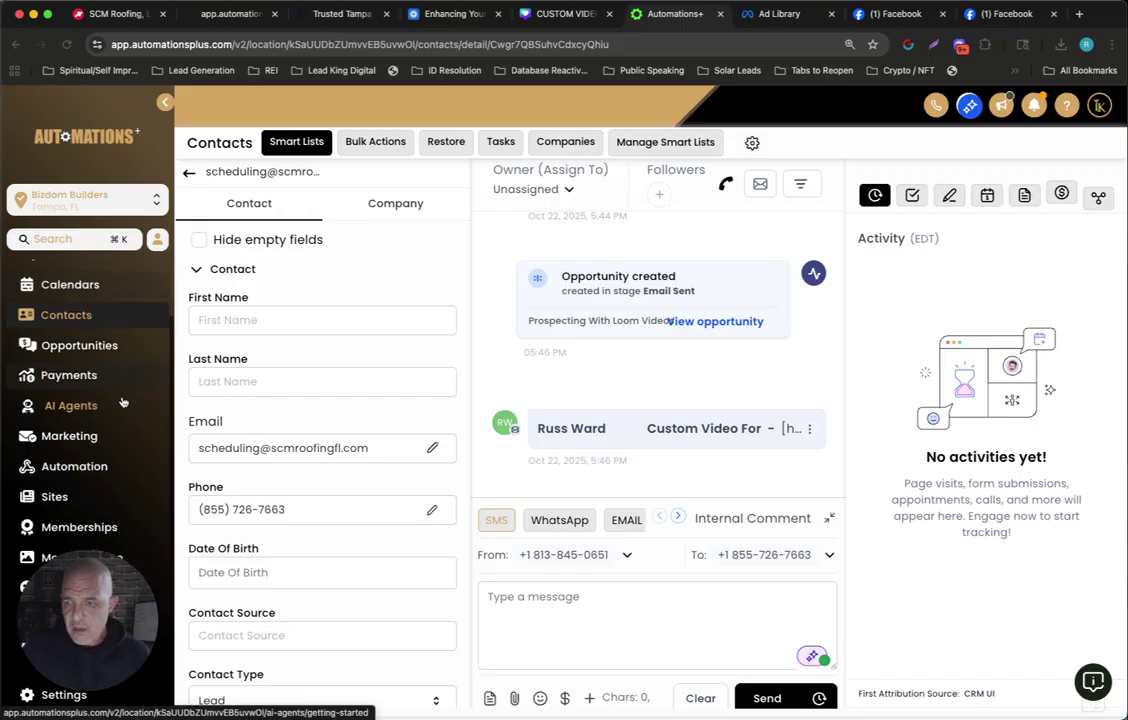
{"action": "left_click", "coordinate": [15, 471]}
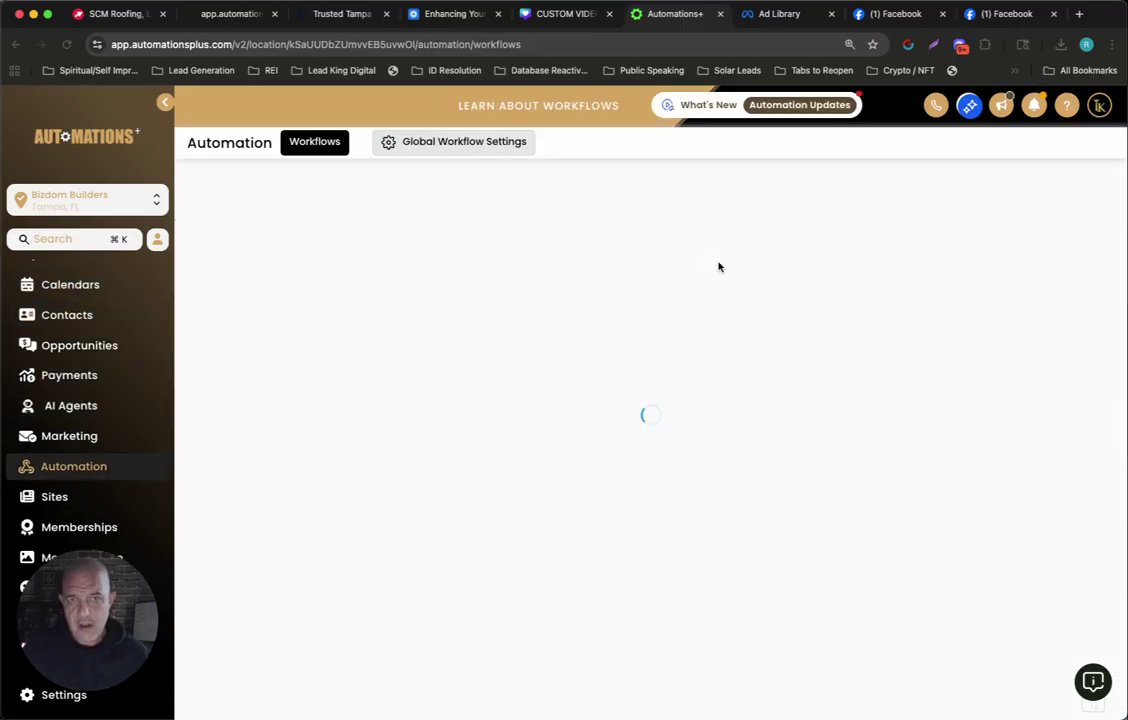
{"action": "left_click", "coordinate": [950, 277]}
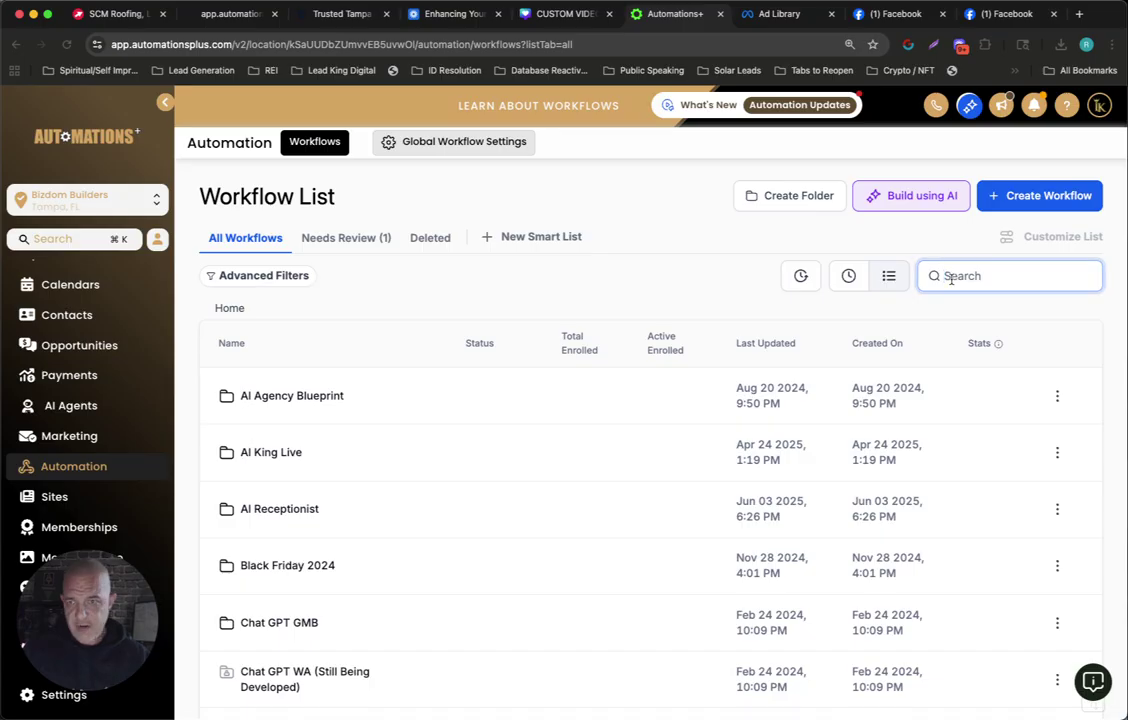
{"action": "type", "text": "loom"}
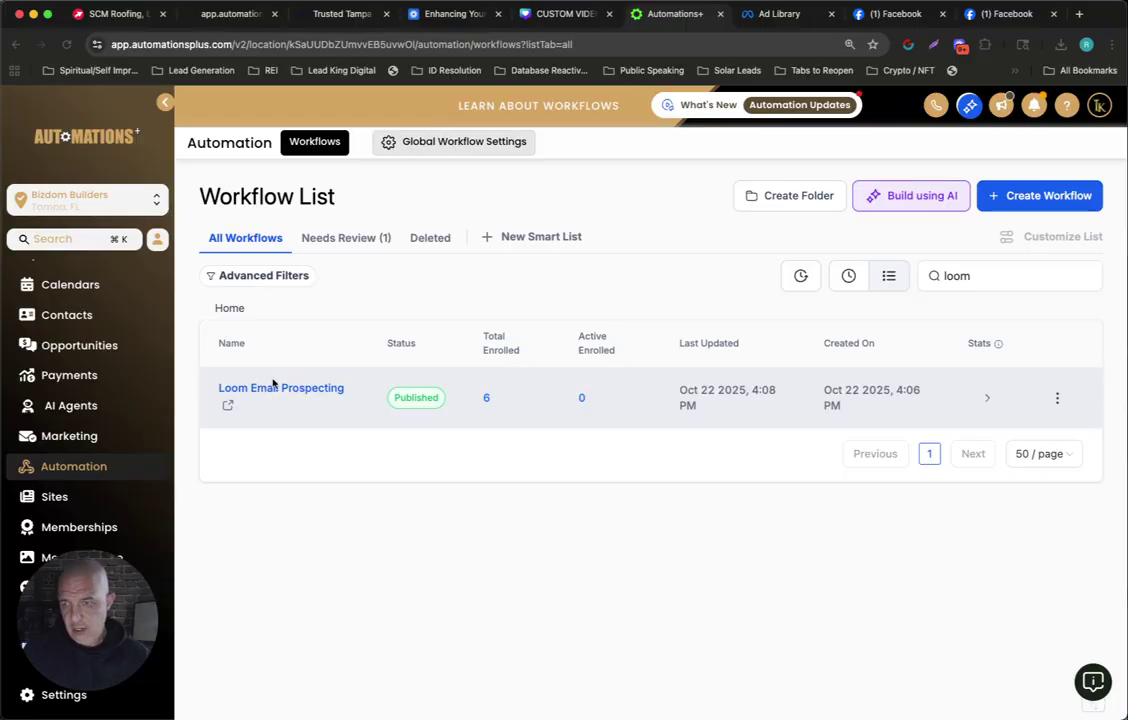
{"action": "left_click", "coordinate": [258, 389]}
Step: Review the settings of the Add Tag, Create Or Update Opportunity and Email actions in the Loom Email Prospecting workflow
{"action": "scroll", "coordinate": [452, 317], "scroll_direction": "down", "scroll_amount": 2}
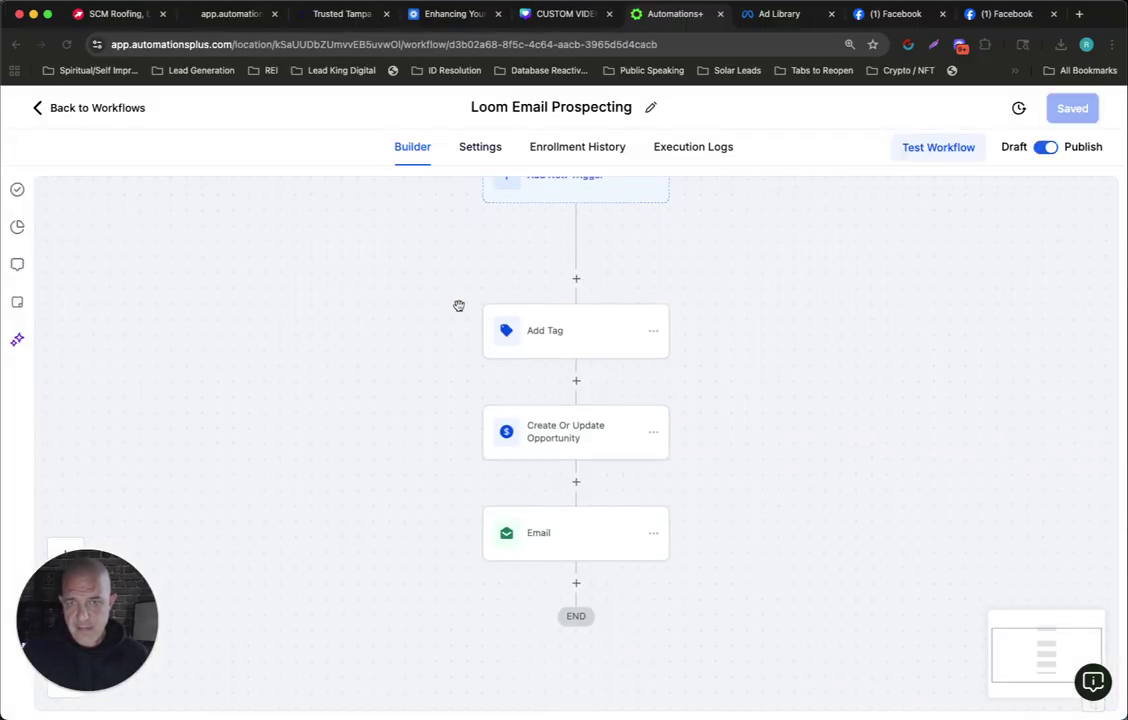
{"action": "left_click", "coordinate": [561, 309]}
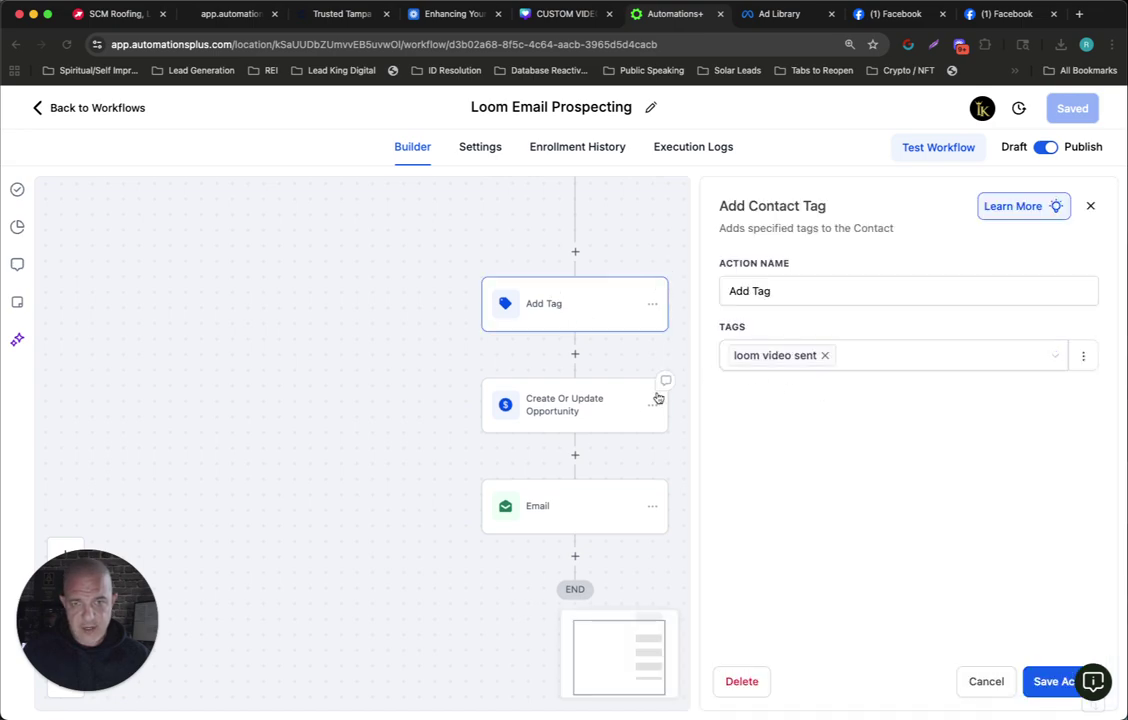
{"action": "left_click", "coordinate": [597, 403]}
{"action": "left_click", "coordinate": [535, 505]}
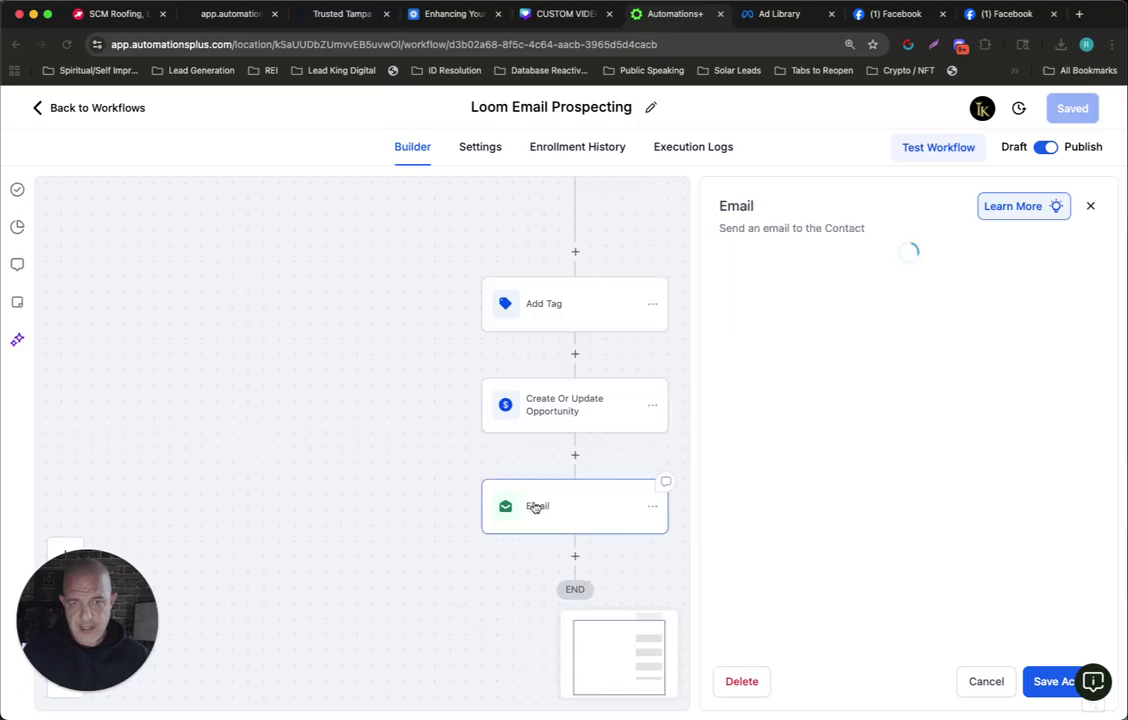
{"action": "scroll", "coordinate": [921, 404], "scroll_direction": "down", "scroll_amount": 5}
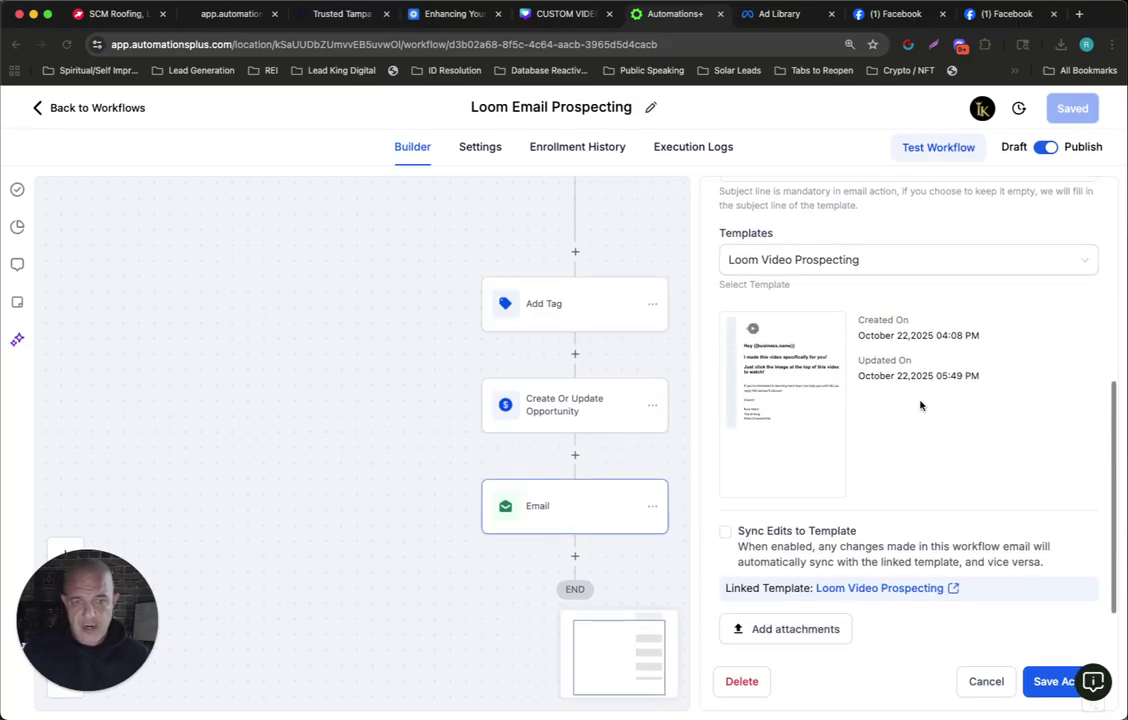
Step: Open the Loom Video Prospecting email template and inspect its video element's Video URL and Video Thumbnail url values
{"action": "left_click", "coordinate": [793, 351]}
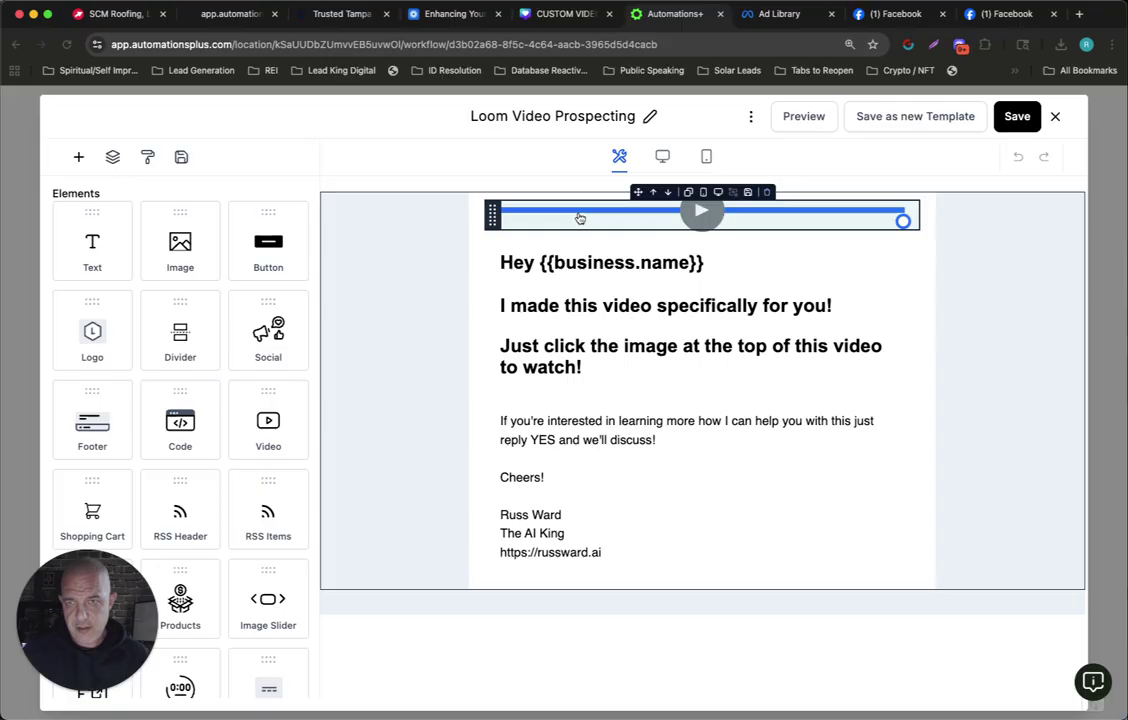
{"action": "left_click", "coordinate": [580, 218]}
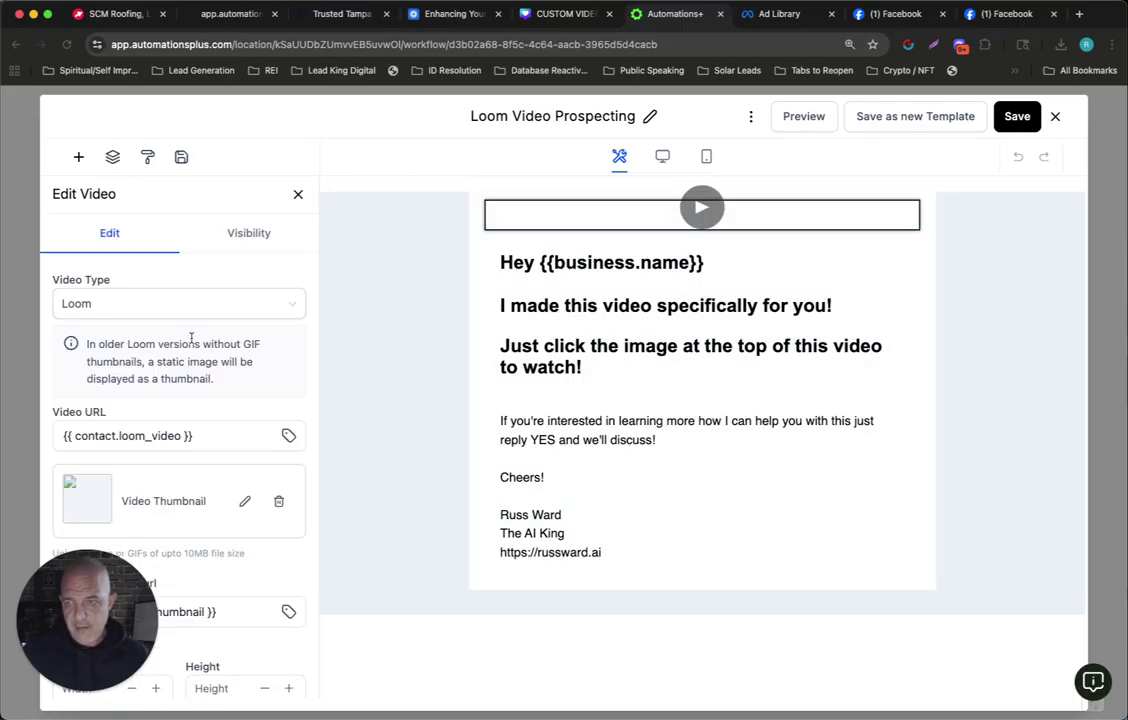
{"action": "scroll", "coordinate": [190, 370], "scroll_direction": "down", "scroll_amount": 1}
{"action": "left_click", "coordinate": [190, 386]}
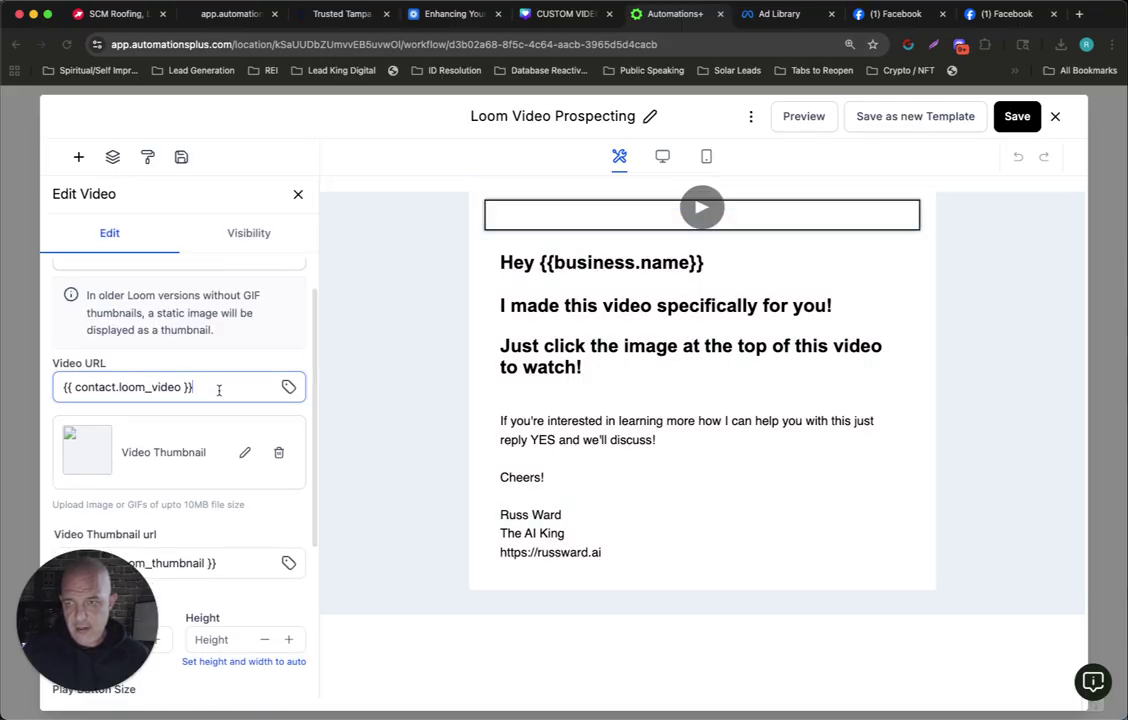
{"action": "key", "text": "ctrl+a"}
{"action": "scroll", "coordinate": [166, 388], "scroll_direction": "up", "scroll_amount": 1}
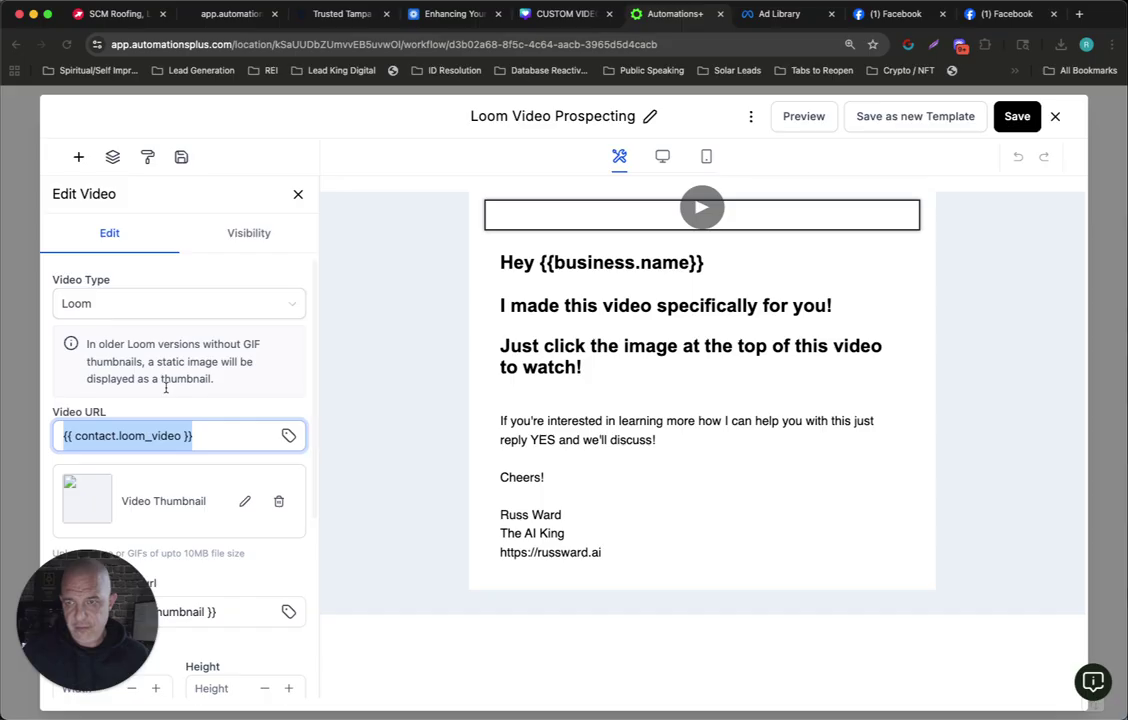
{"action": "scroll", "coordinate": [215, 343], "scroll_direction": "down", "scroll_amount": 1}
{"action": "scroll", "coordinate": [215, 343], "scroll_direction": "down", "scroll_amount": 3}
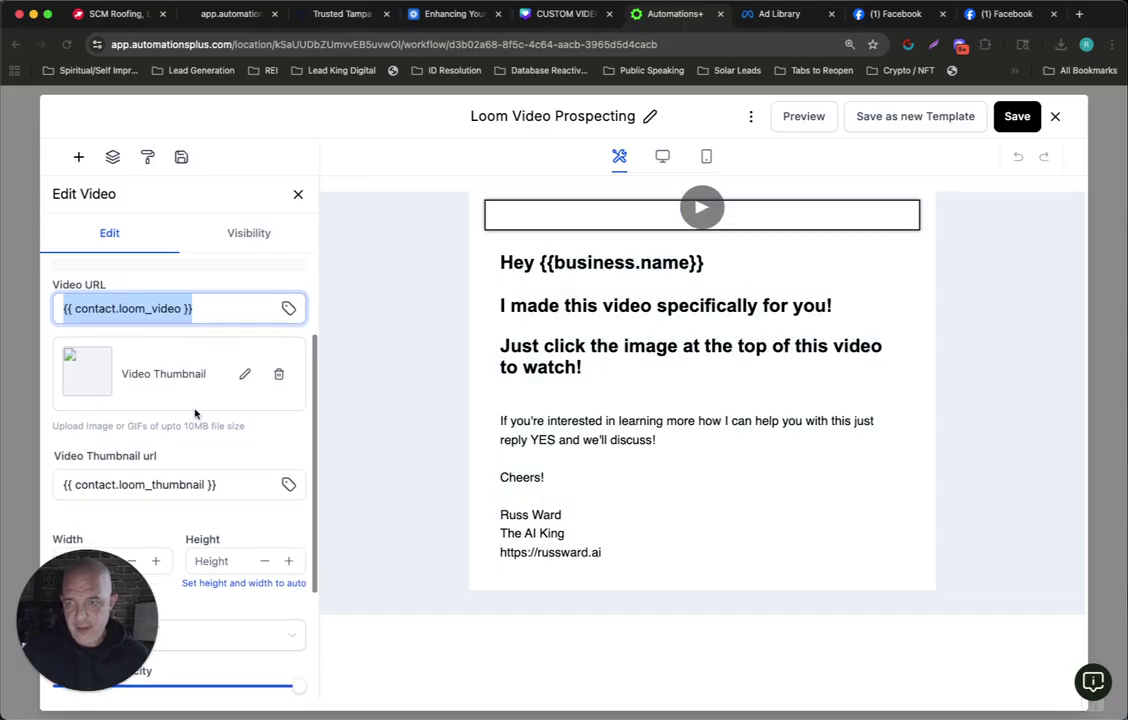
{"action": "left_click_drag", "start_coordinate": [218, 484], "coordinate": [95, 483]}
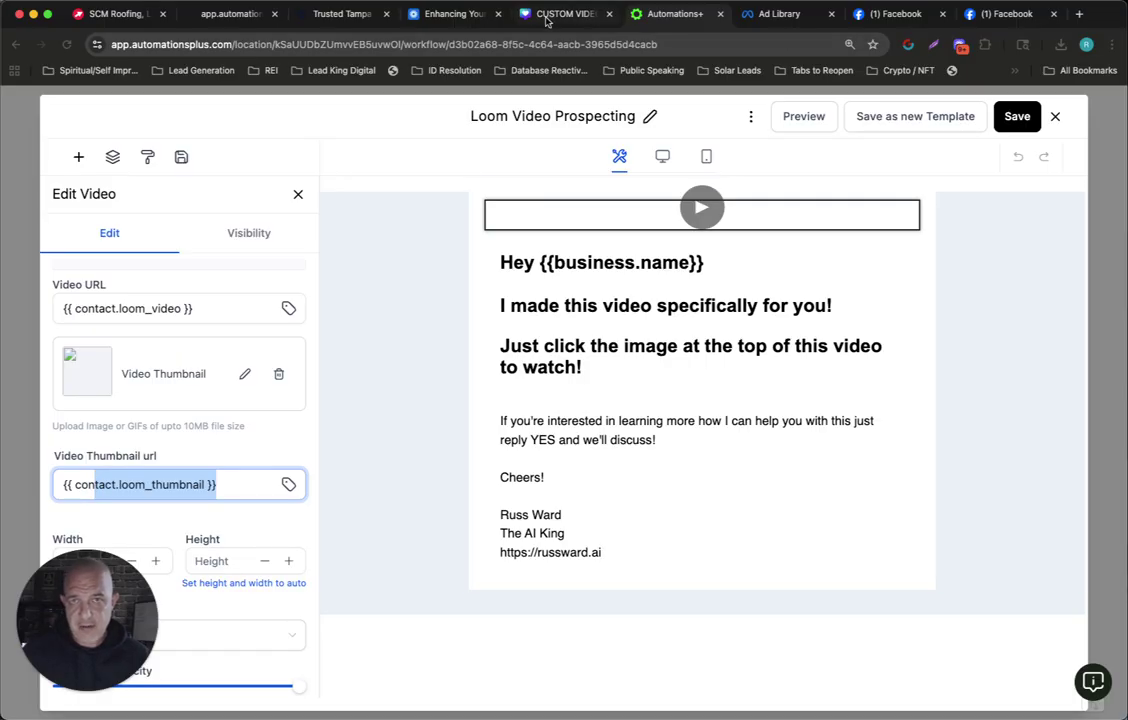
Step: View the custom thumbnail design in Canva, return to Automations+ and close the email template editor
{"action": "left_click", "coordinate": [547, 16]}
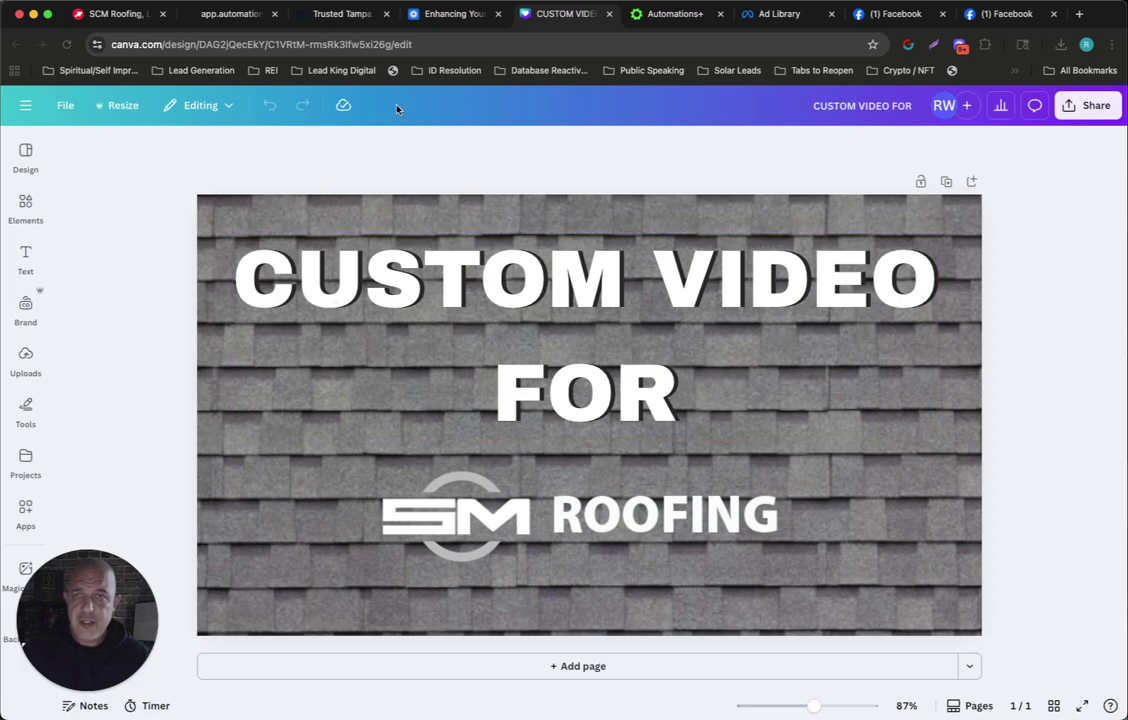
{"action": "left_click", "coordinate": [676, 14]}
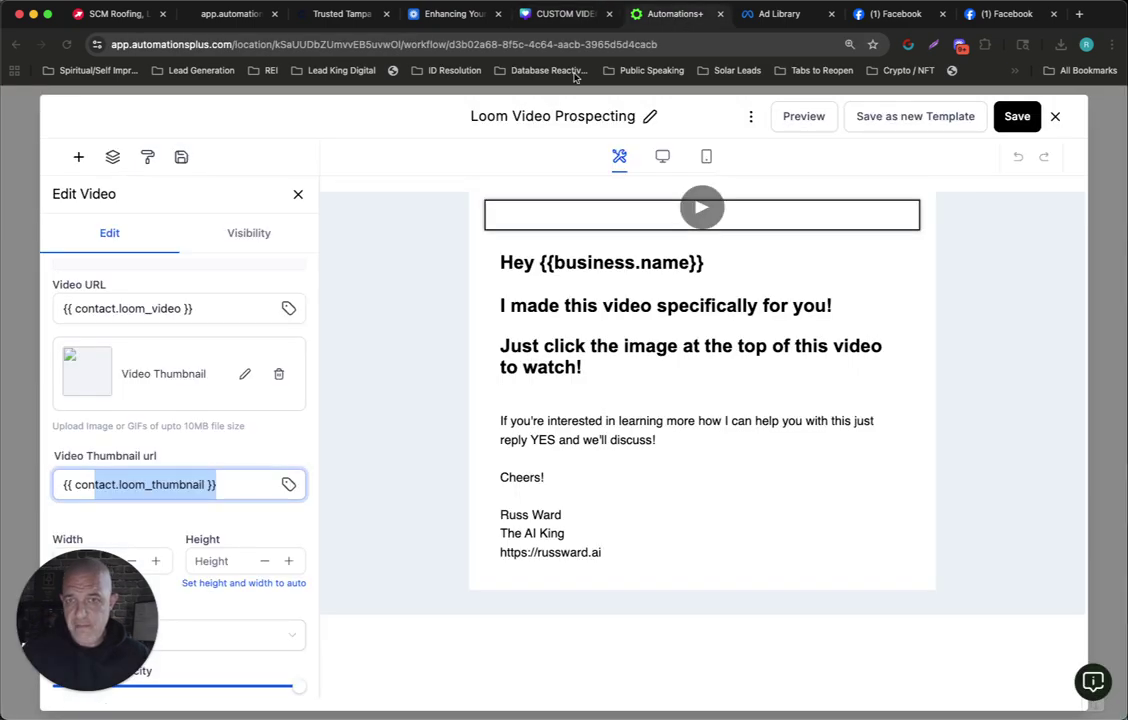
{"action": "left_click", "coordinate": [1055, 117]}
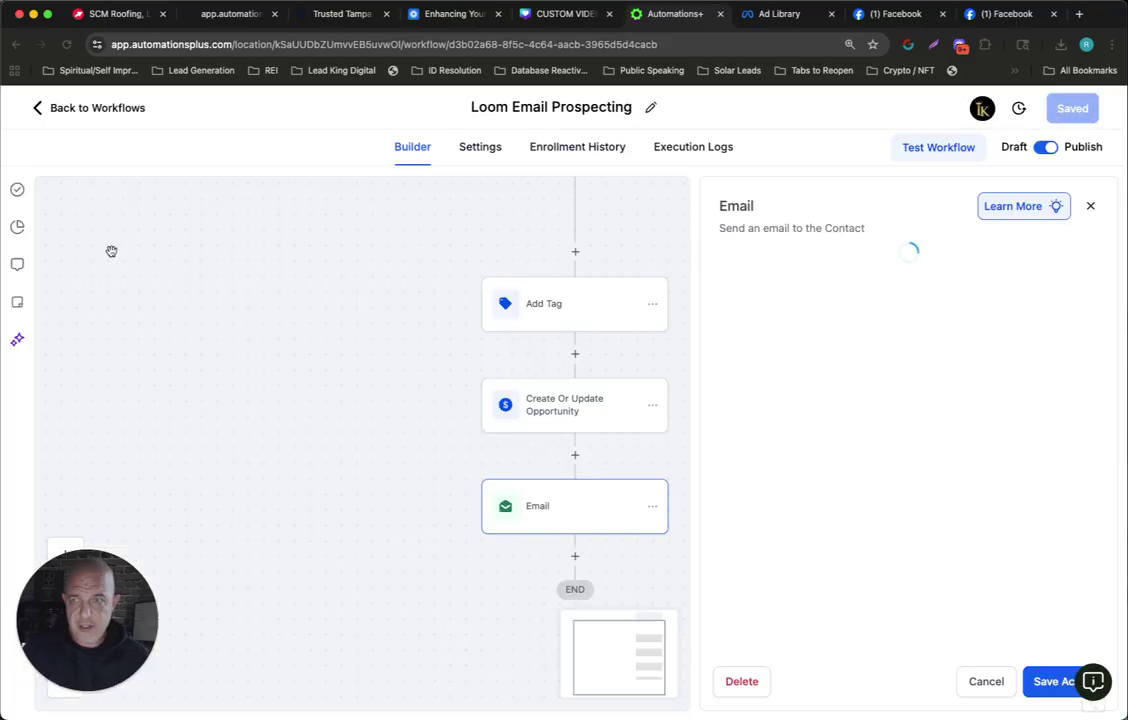
Step: Leave the workflow, open the roofing contact in the Email Sent pipeline stage and expand its "Custom Video For" email
{"action": "left_click", "coordinate": [50, 106]}
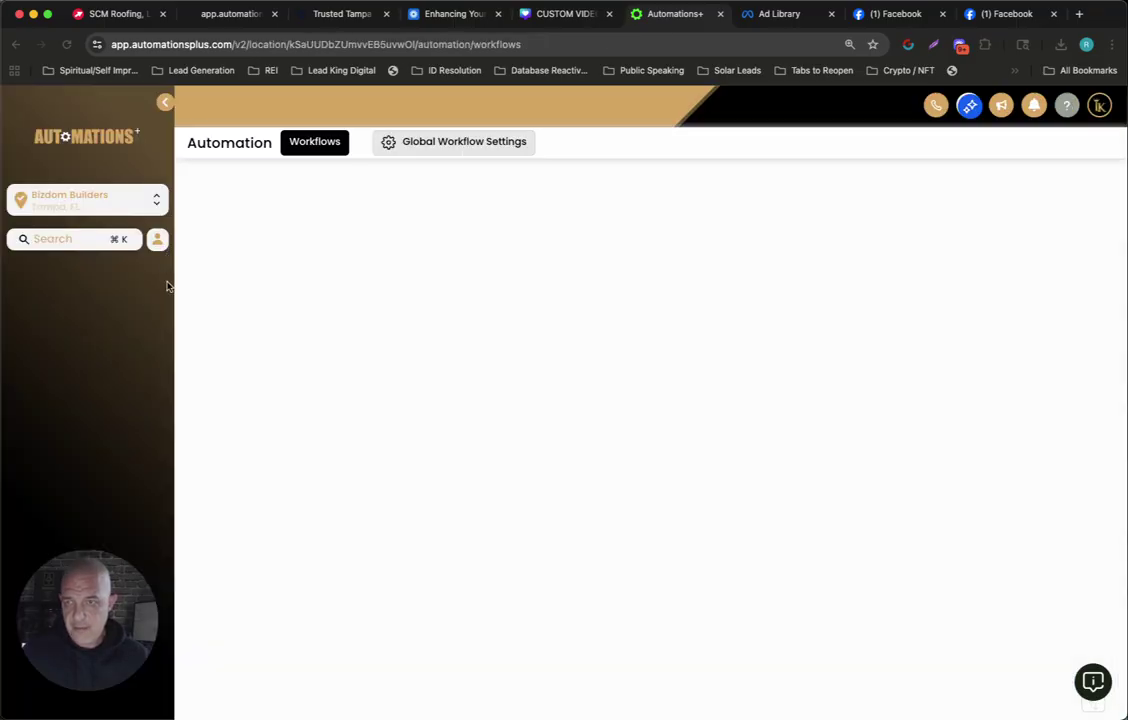
{"action": "left_click", "coordinate": [78, 429]}
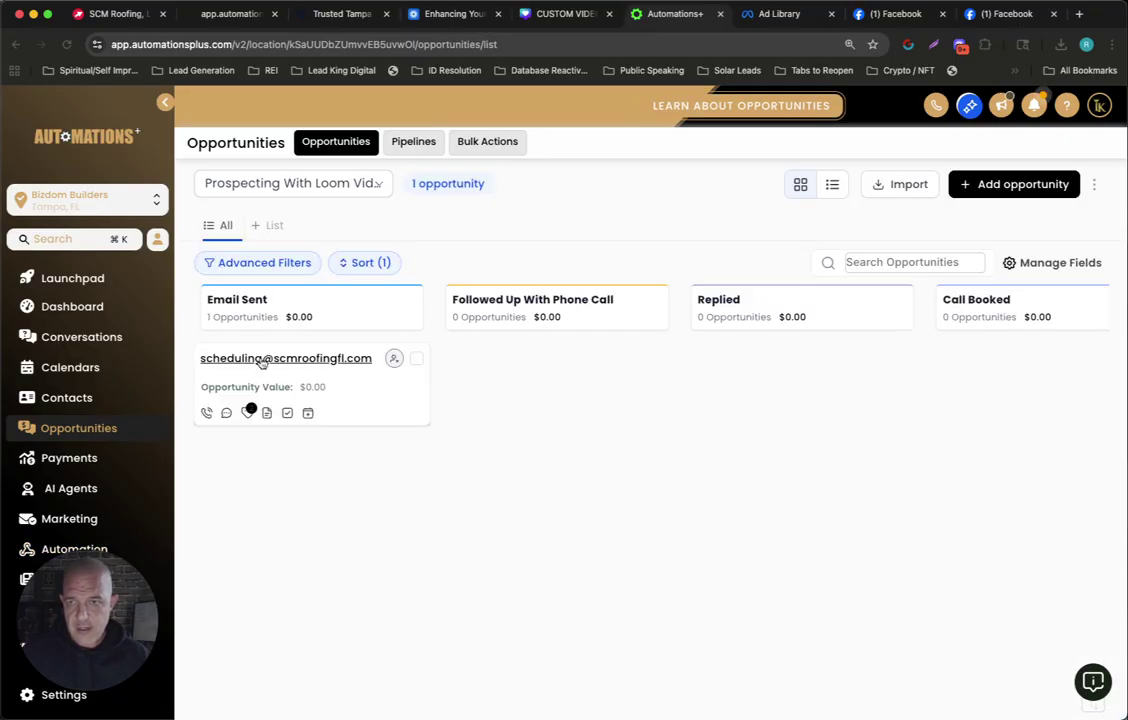
{"action": "left_click", "coordinate": [253, 358]}
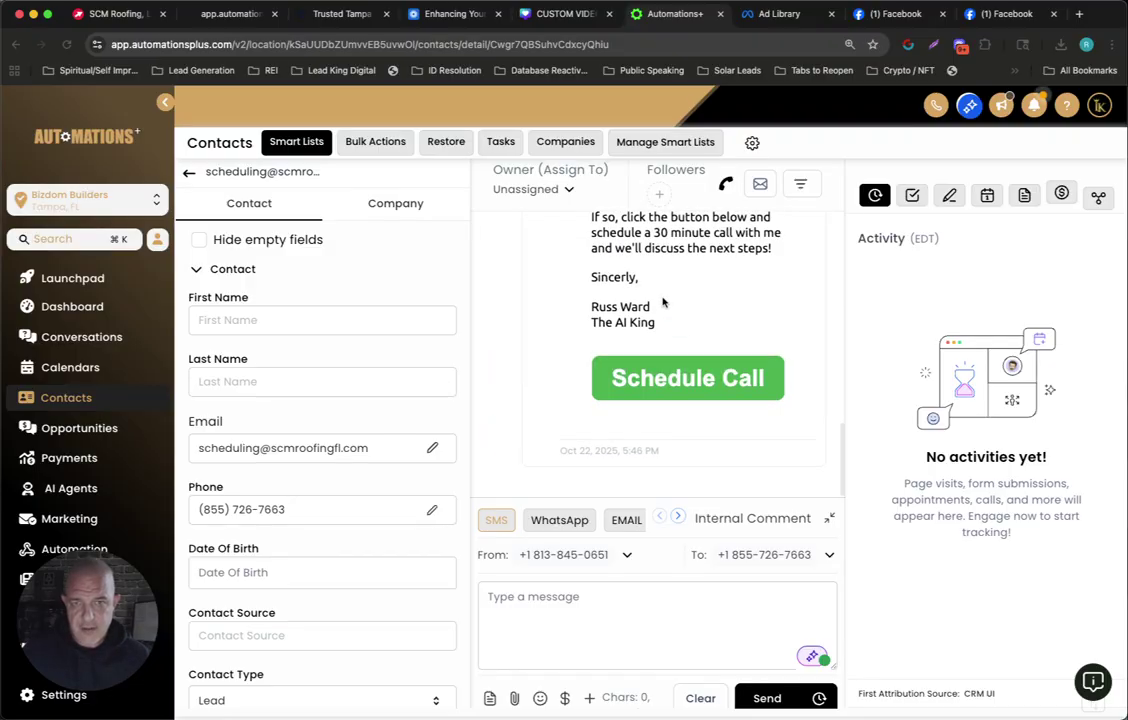
{"action": "scroll", "coordinate": [663, 302], "scroll_direction": "up", "scroll_amount": 10}
{"action": "left_click", "coordinate": [670, 357]}
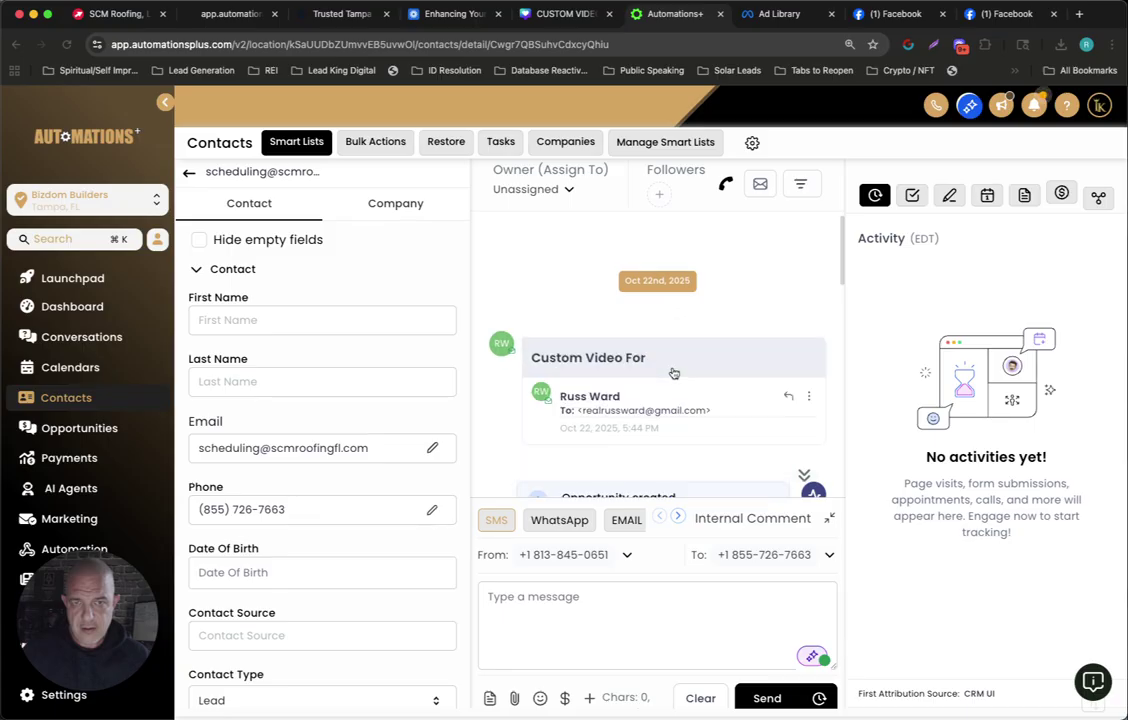
Step: Read through the sent email, from its video thumbnail and greeting to the reply request and signature
{"action": "scroll", "coordinate": [670, 350], "scroll_direction": "down", "scroll_amount": 3}
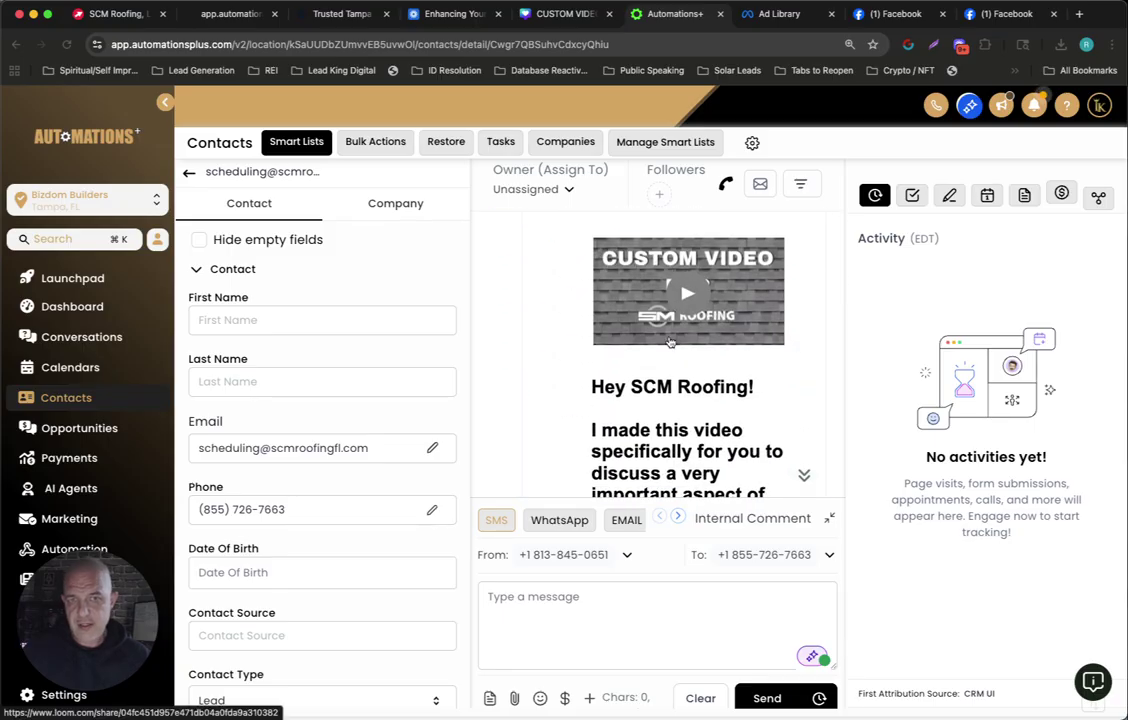
{"action": "scroll", "coordinate": [670, 300], "scroll_direction": "up", "scroll_amount": 1}
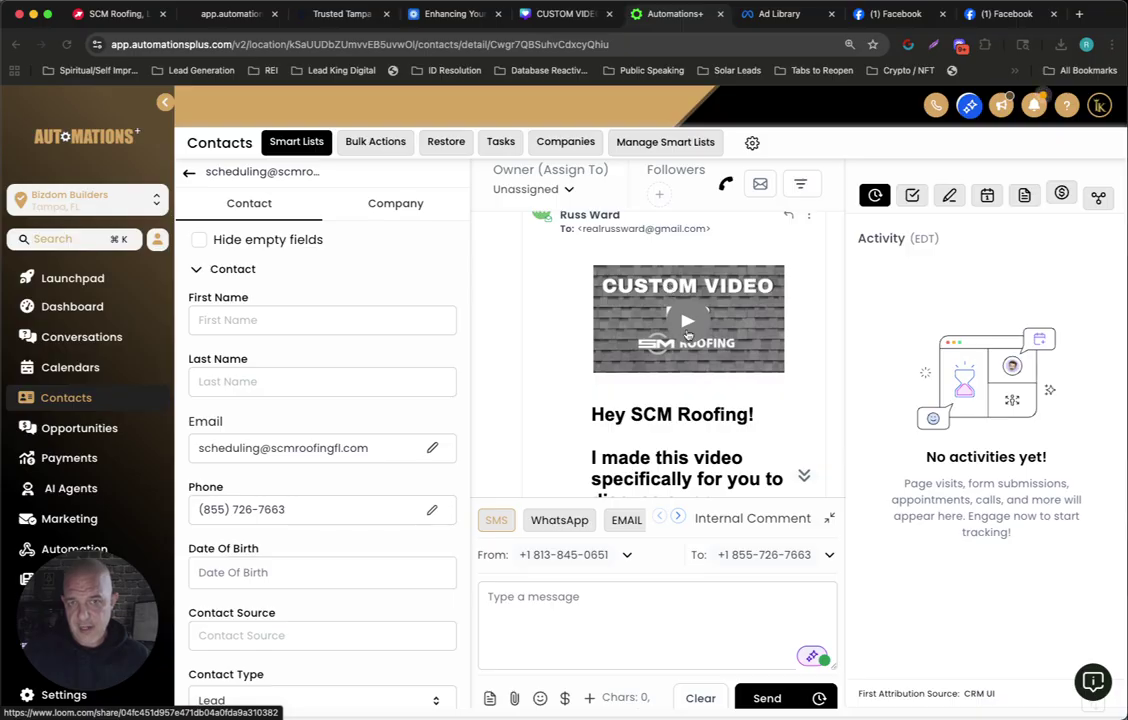
{"action": "scroll", "coordinate": [670, 300], "scroll_direction": "down", "scroll_amount": 2}
{"action": "scroll", "coordinate": [672, 322], "scroll_direction": "down", "scroll_amount": 1}
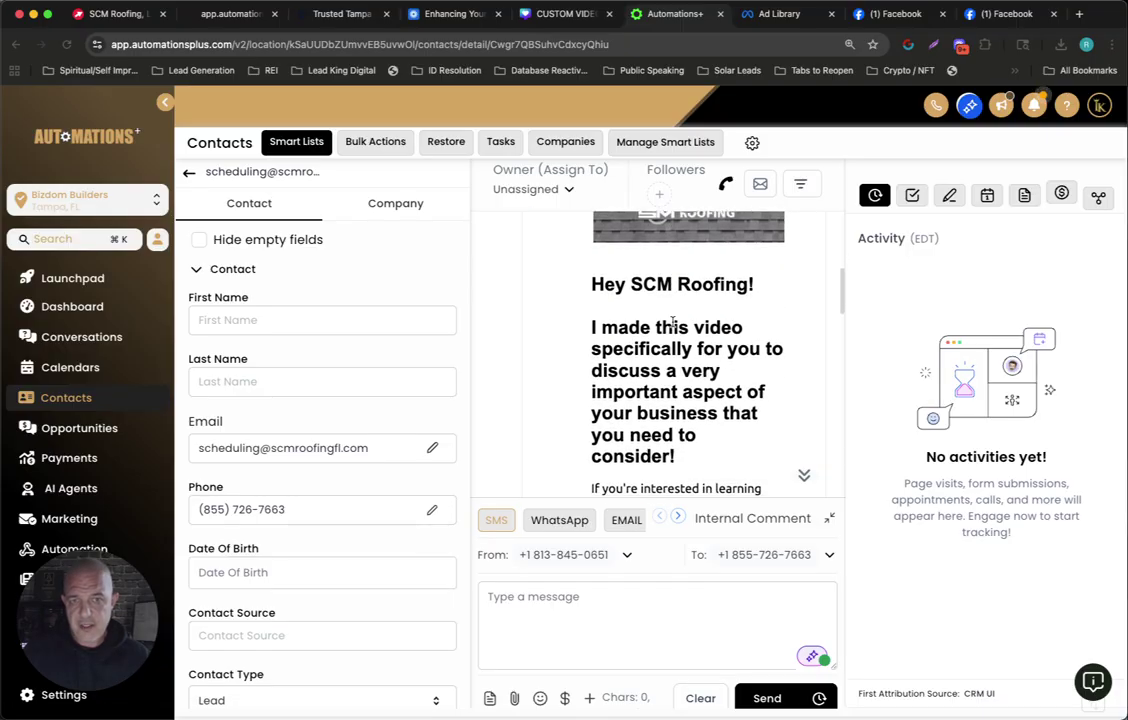
{"action": "scroll", "coordinate": [672, 322], "scroll_direction": "down", "scroll_amount": 3}
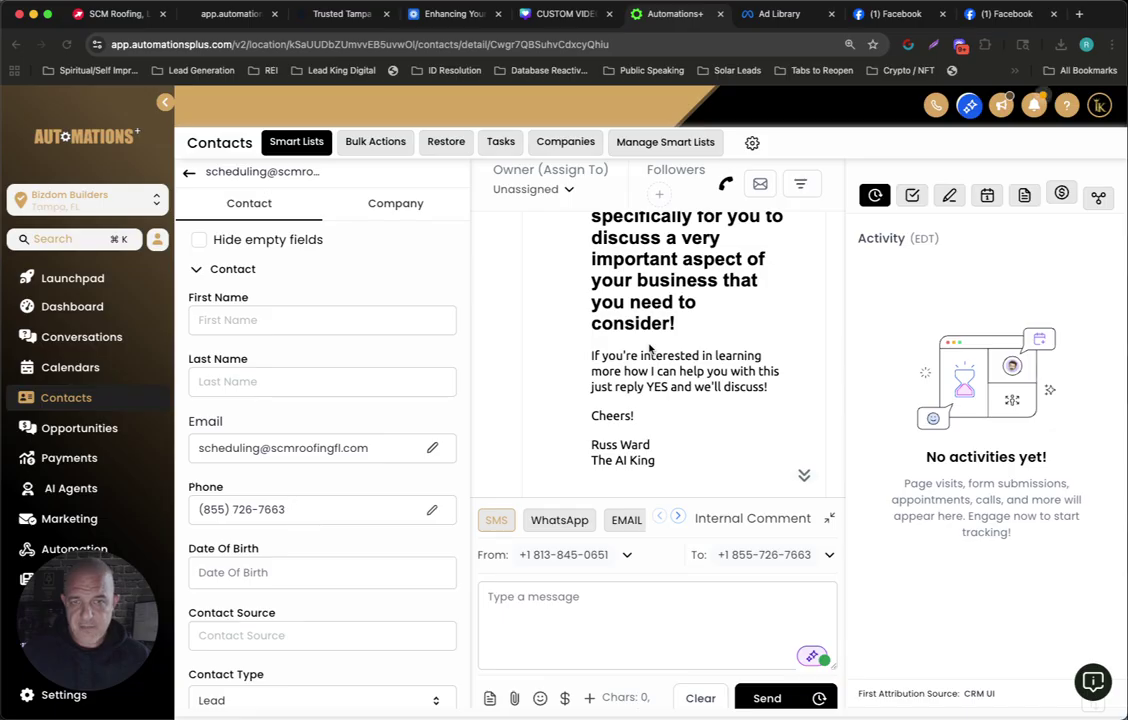
{"action": "scroll", "coordinate": [650, 347], "scroll_direction": "down", "scroll_amount": 1}
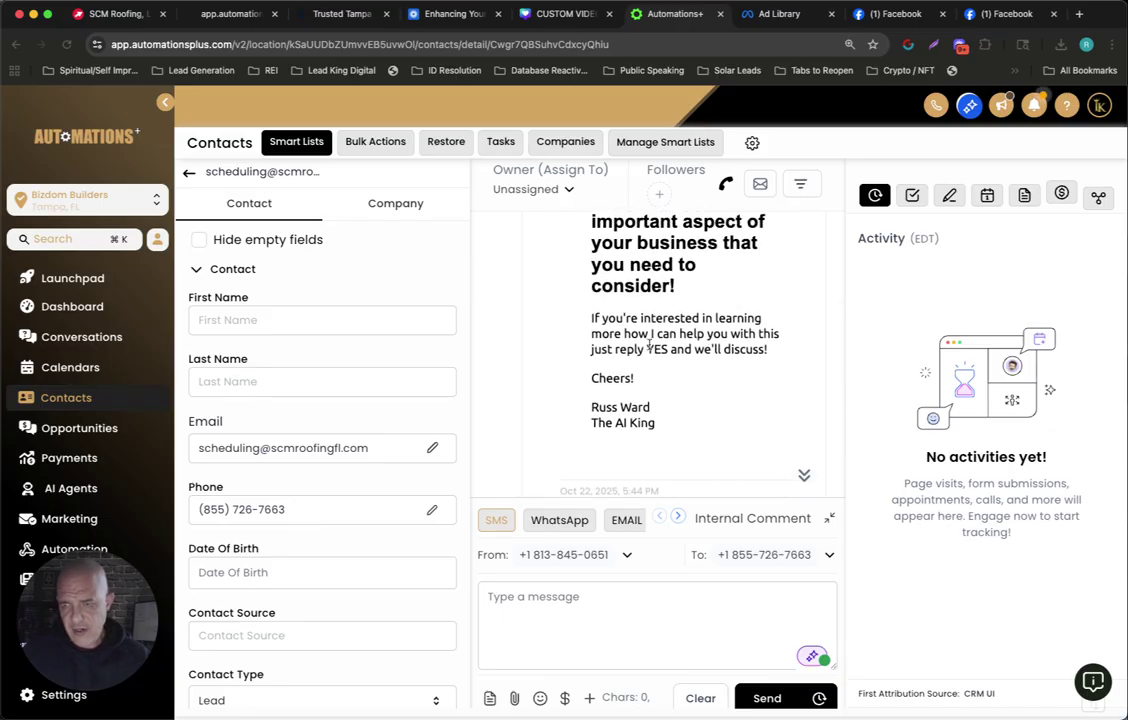
{"action": "scroll", "coordinate": [650, 345], "scroll_direction": "up", "scroll_amount": 6}
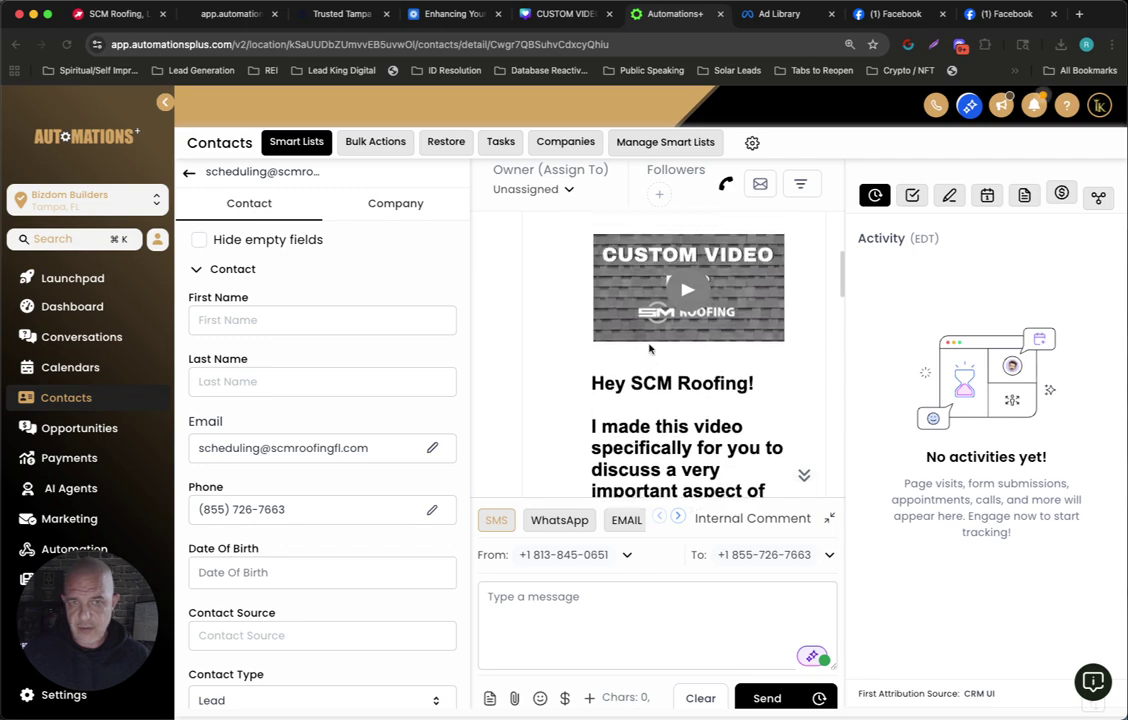
Step: Open the Loom video linked from the email's thumbnail, close its page and look over the email again
{"action": "left_click", "coordinate": [686, 306]}
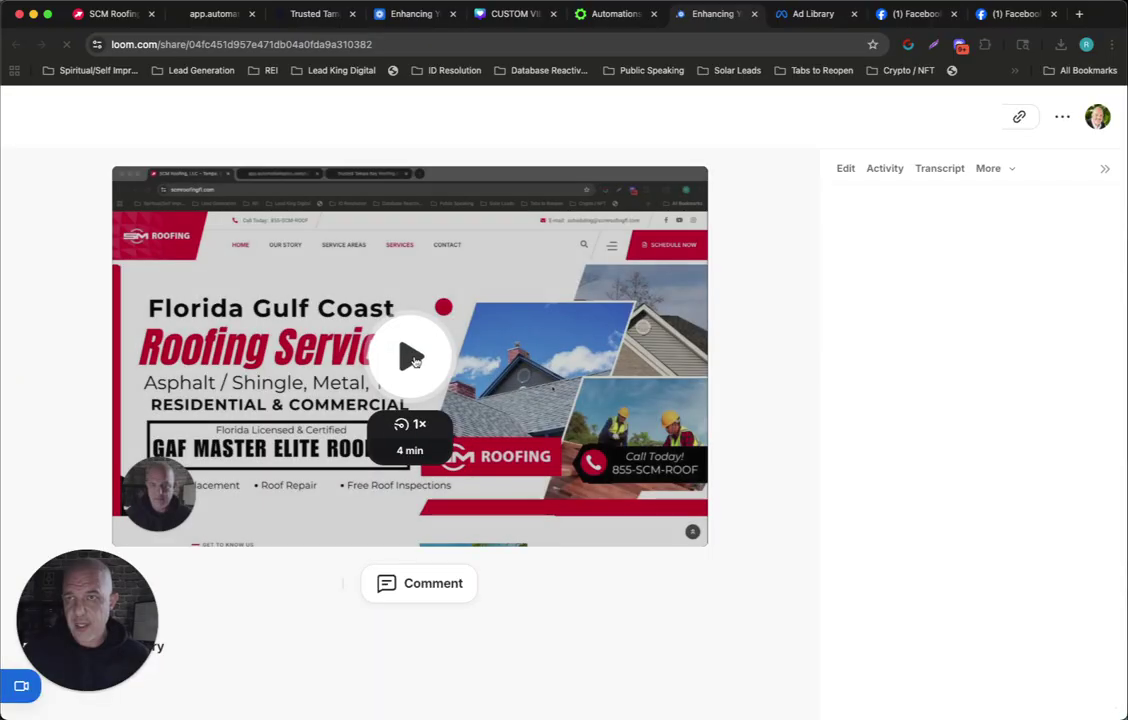
{"action": "left_click", "coordinate": [754, 14]}
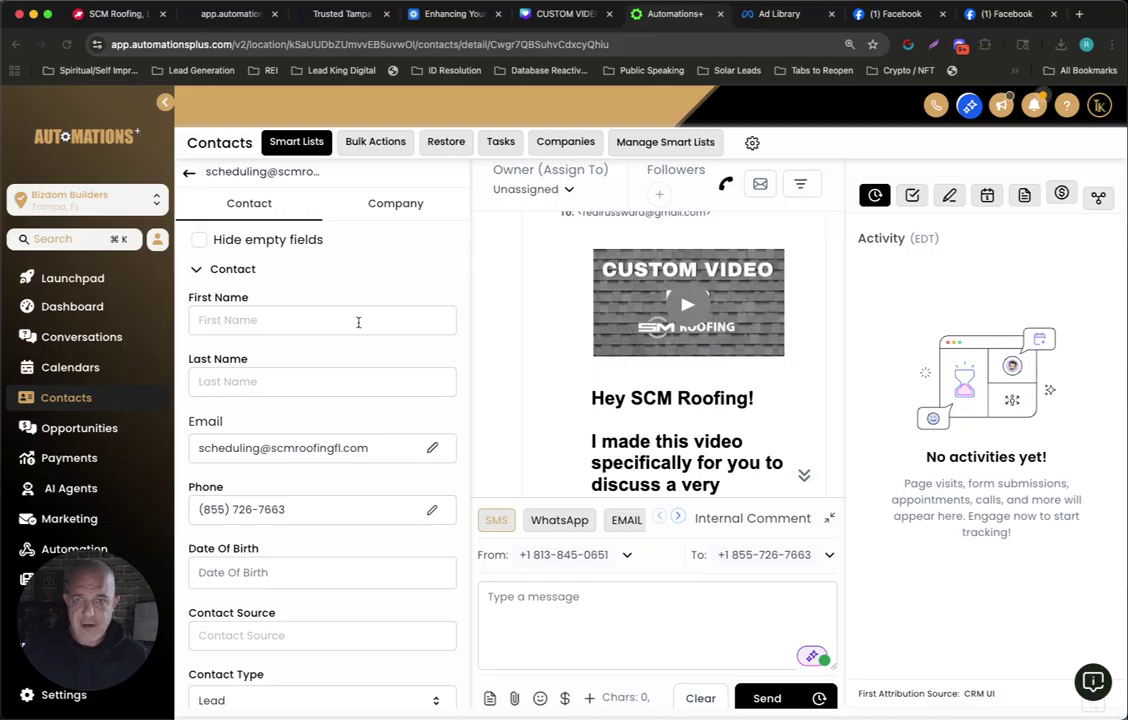
{"action": "scroll", "coordinate": [518, 262], "scroll_direction": "down", "scroll_amount": 5}
{"action": "scroll", "coordinate": [518, 262], "scroll_direction": "up", "scroll_amount": 4}
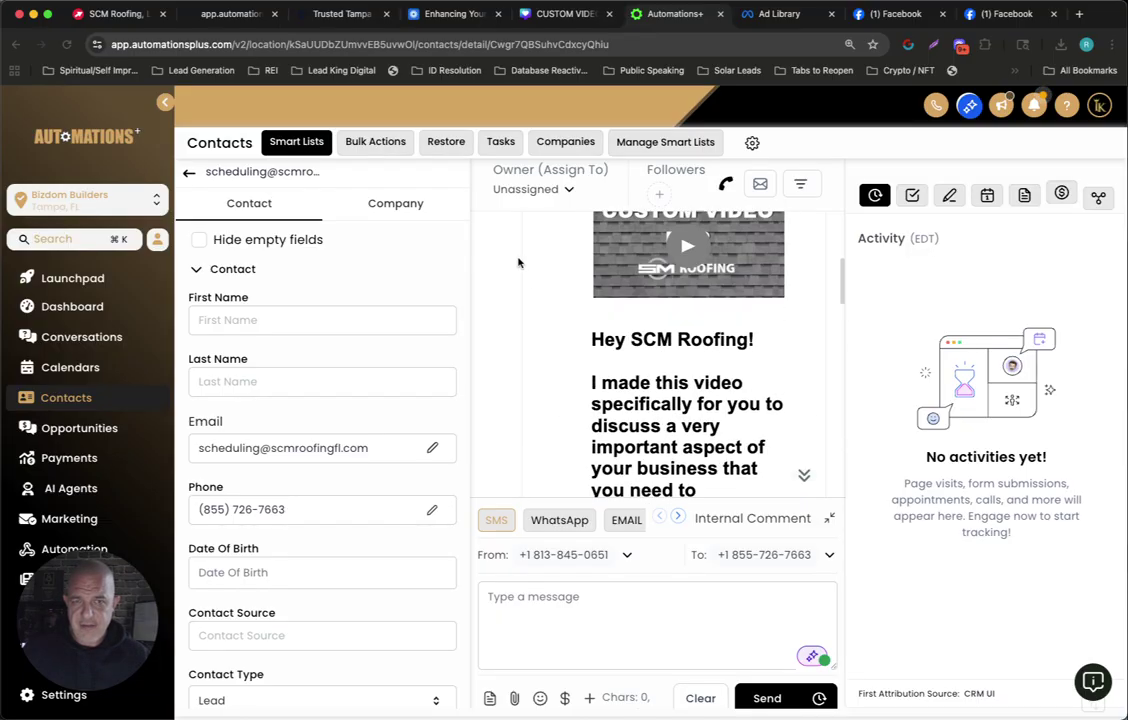
{"action": "scroll", "coordinate": [518, 262], "scroll_direction": "up", "scroll_amount": 2}
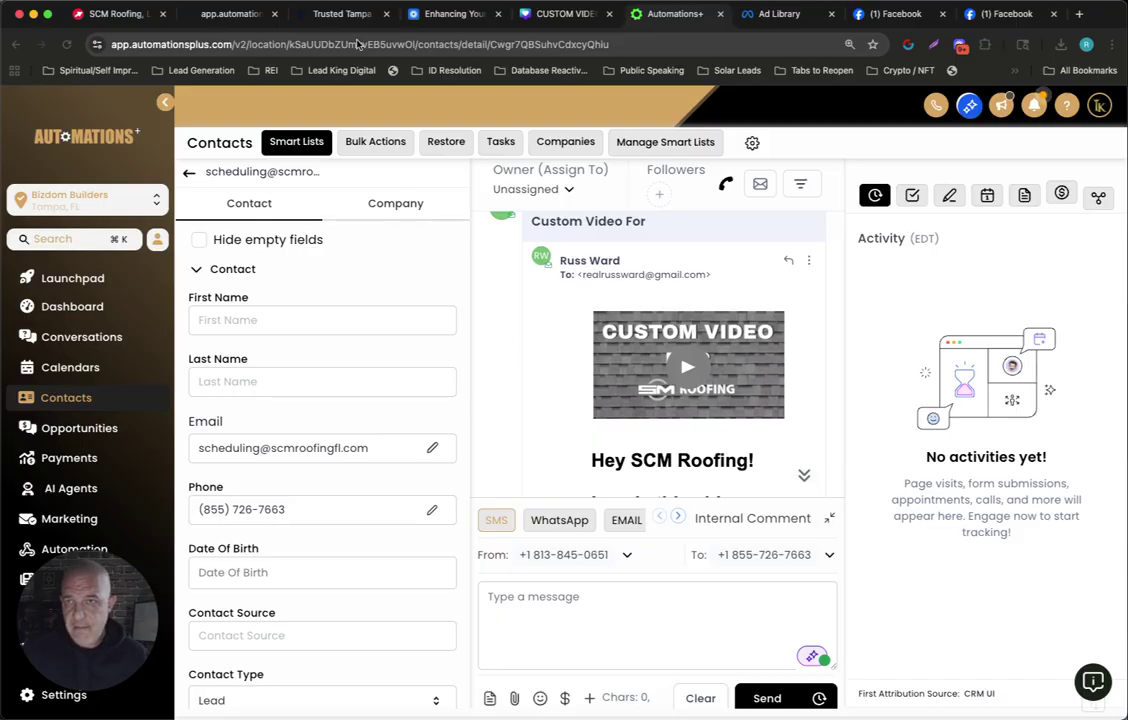
Step: Switch to the Roofing Contractors preview page and expand its AI voice widget
{"action": "left_click", "coordinate": [222, 16]}
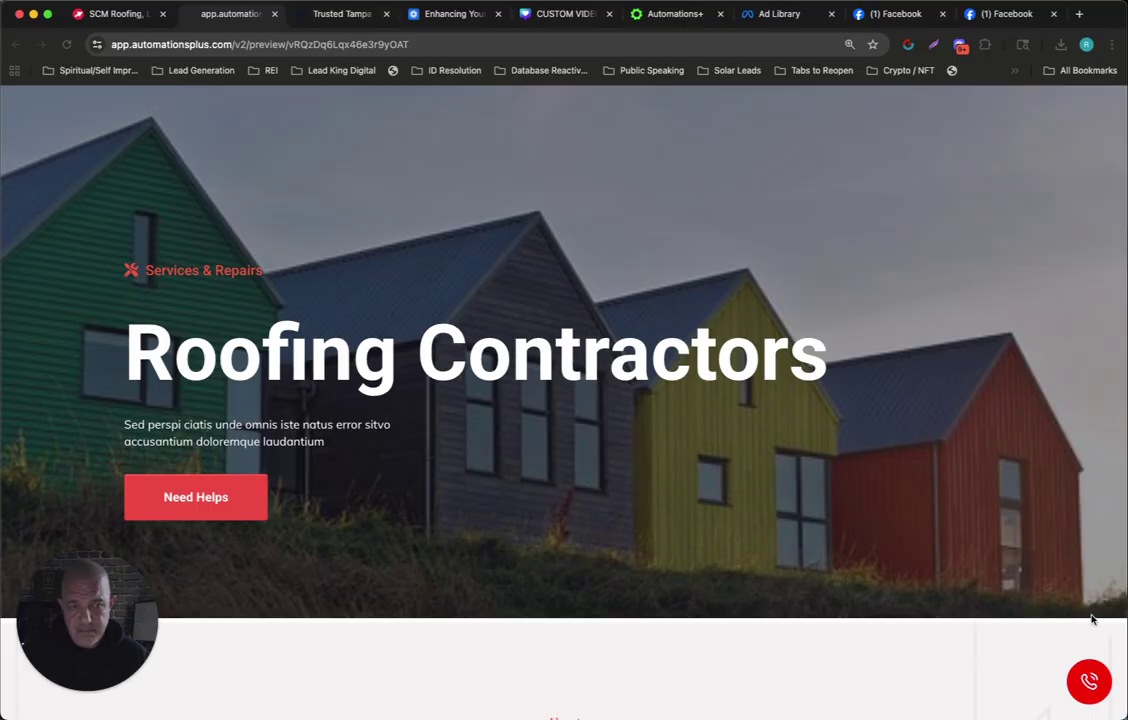
{"action": "left_click", "coordinate": [1088, 682]}
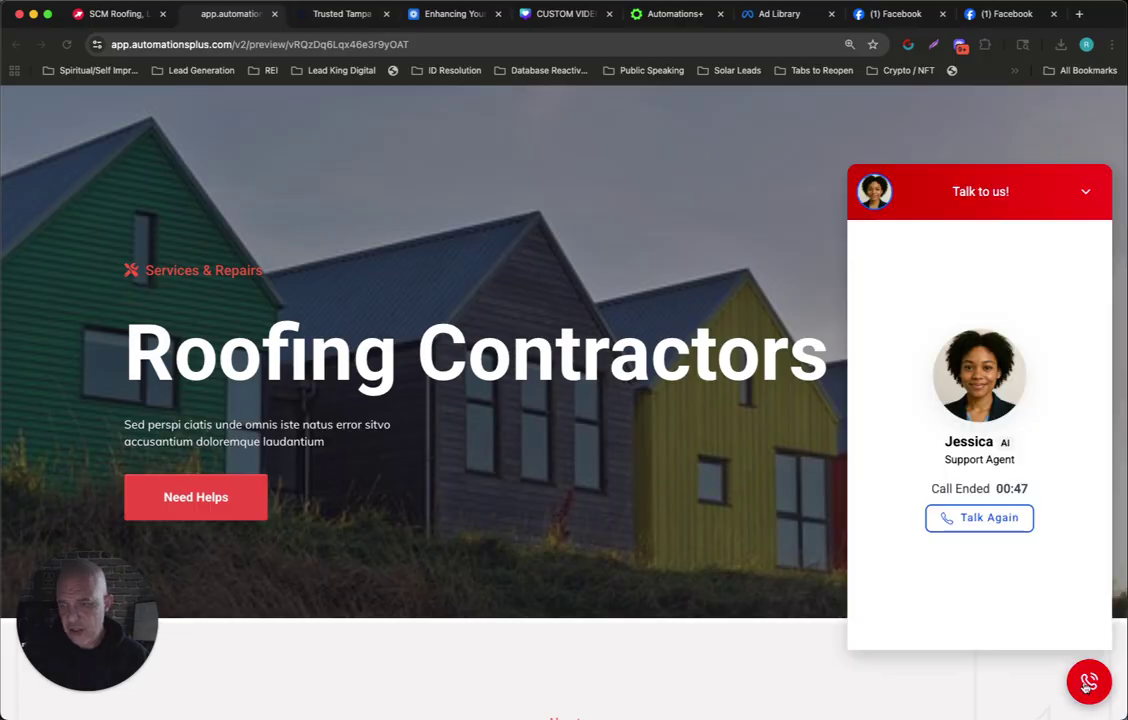